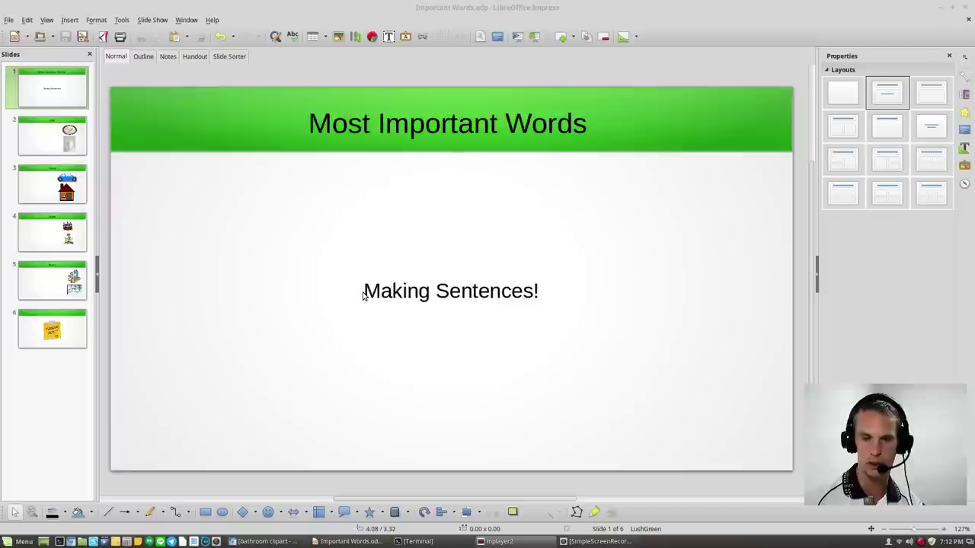
- Shift the "Making Sentences!" text slightly to the right and add the line "Like / Have / Want / Need" after a blank line below it
{"action": "left_click_drag", "start_coordinate": [363, 295], "coordinate": [388, 296]}
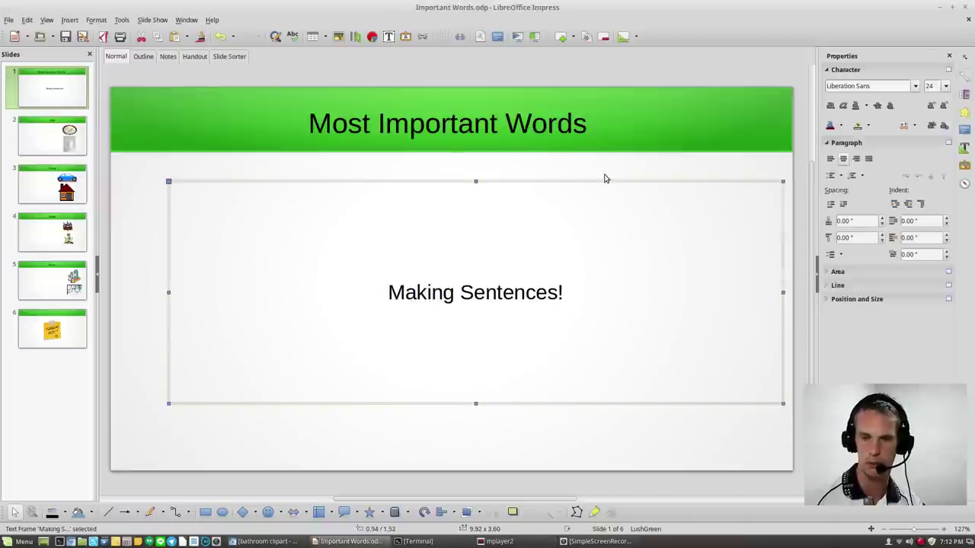
{"action": "left_click", "coordinate": [572, 301]}
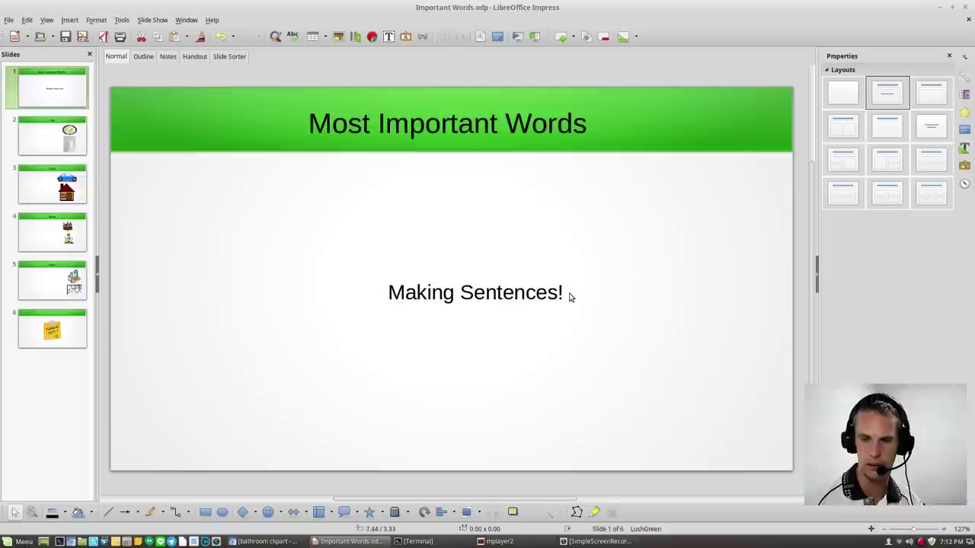
{"action": "left_click", "coordinate": [562, 294]}
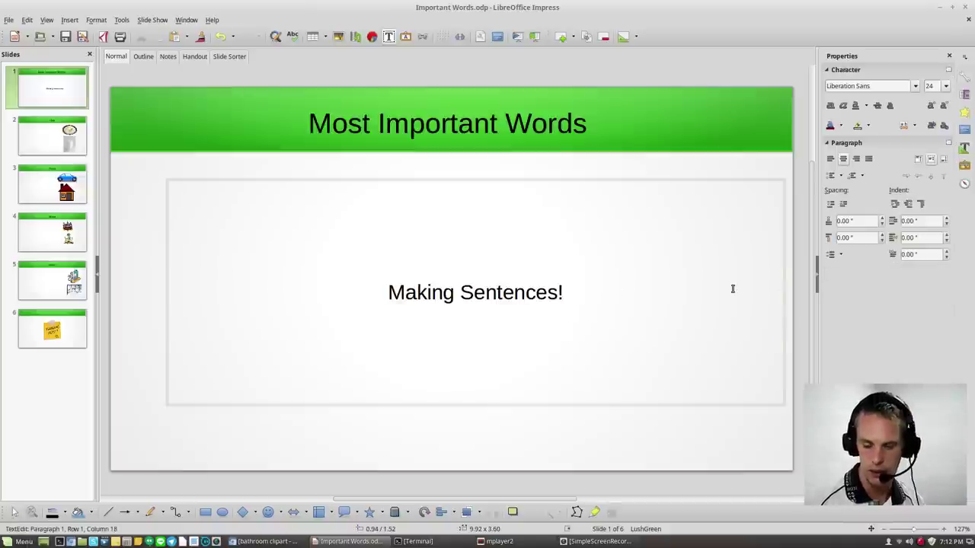
{"action": "key", "text": "Return"}
{"action": "key", "text": "Return"}
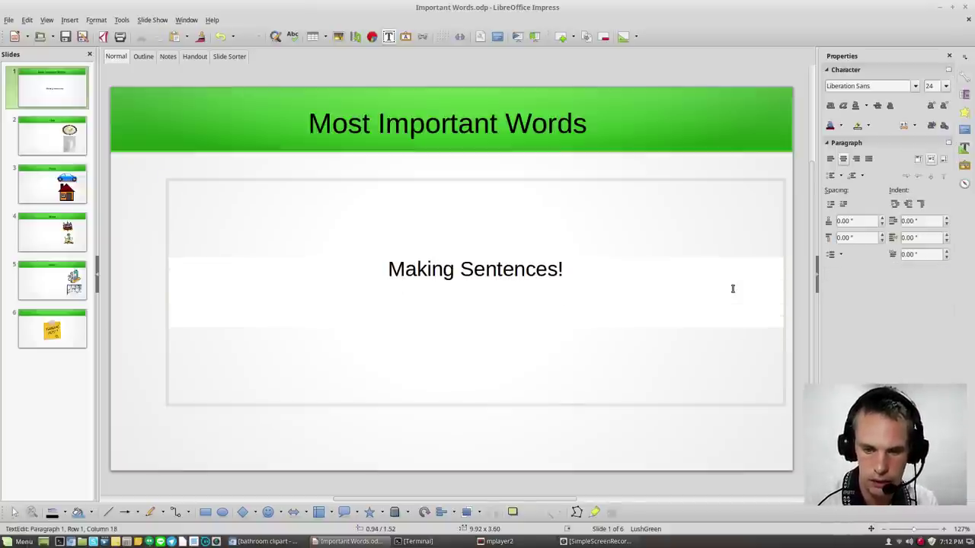
{"action": "type", "text": "Like"}
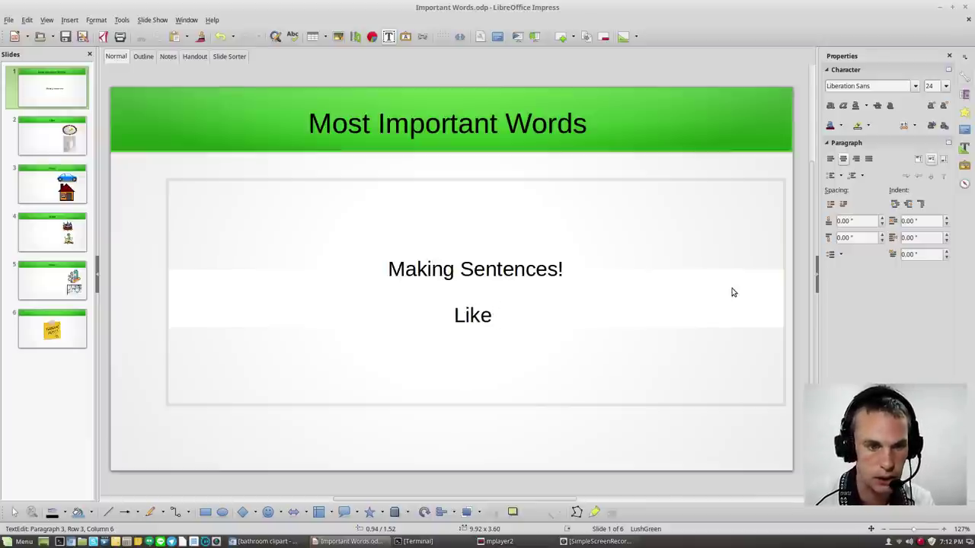
{"action": "type", "text": " Have"}
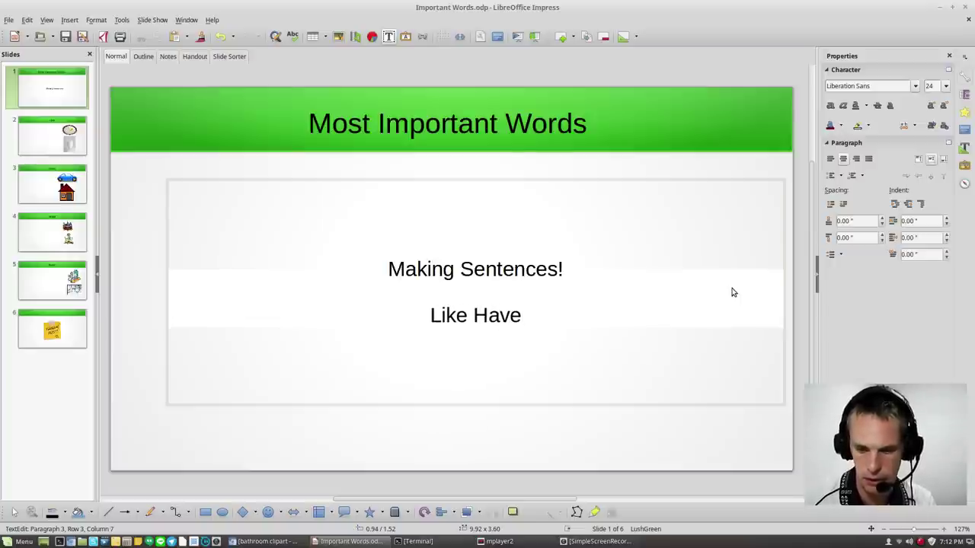
{"action": "key", "text": "BackSpace"}
{"action": "key", "text": "BackSpace"}
{"action": "key", "text": "BackSpace"}
{"action": "key", "text": "BackSpace"}
{"action": "key", "text": "BackSpace"}
{"action": "type", "text": "/ Have / Want / N"}
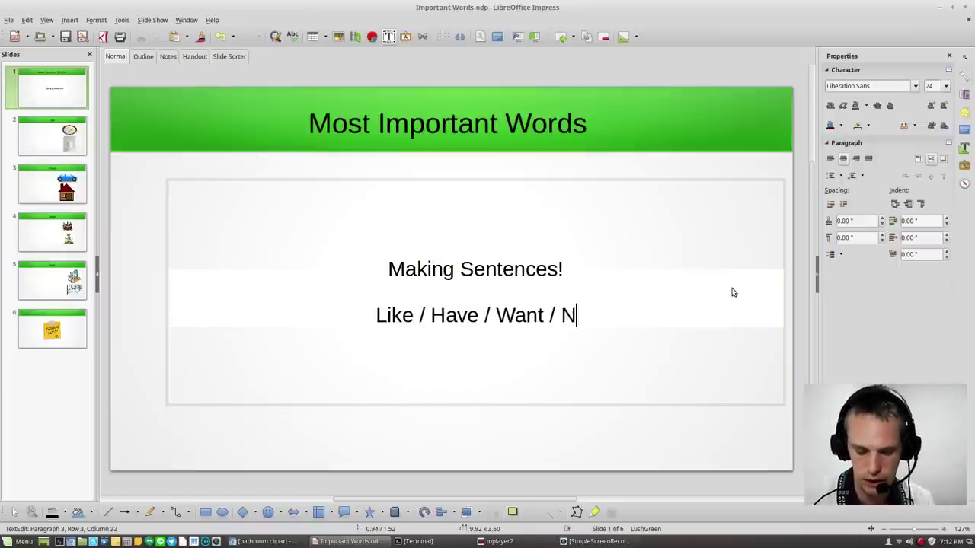
{"action": "type", "text": "eed"}
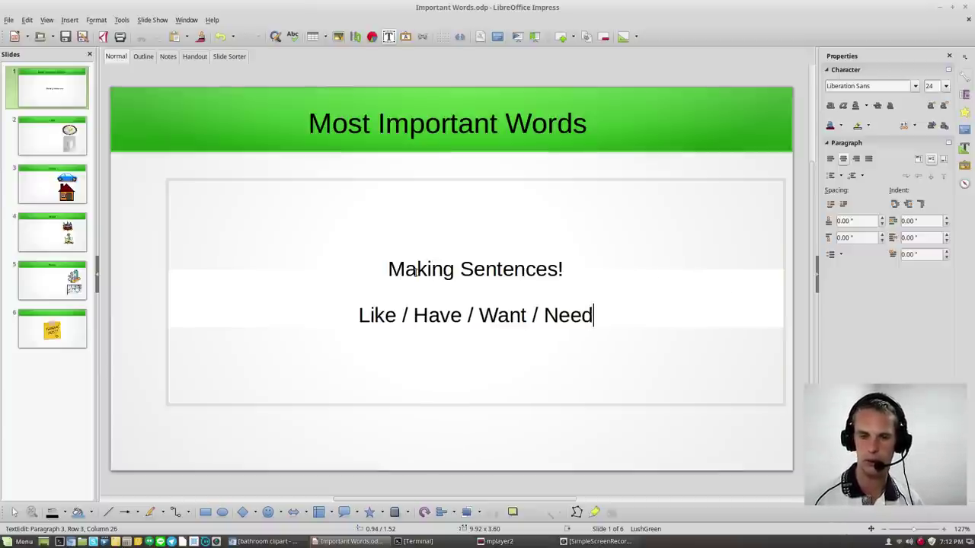
{"action": "left_click_drag", "start_coordinate": [387, 268], "coordinate": [562, 273]}
{"action": "left_click", "coordinate": [616, 249]}
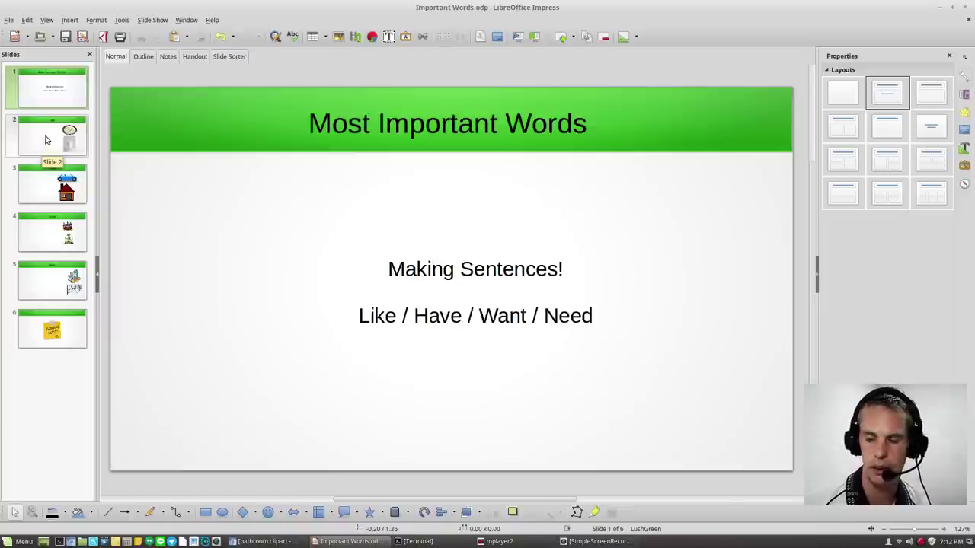
{"action": "double_click", "coordinate": [374, 316]}
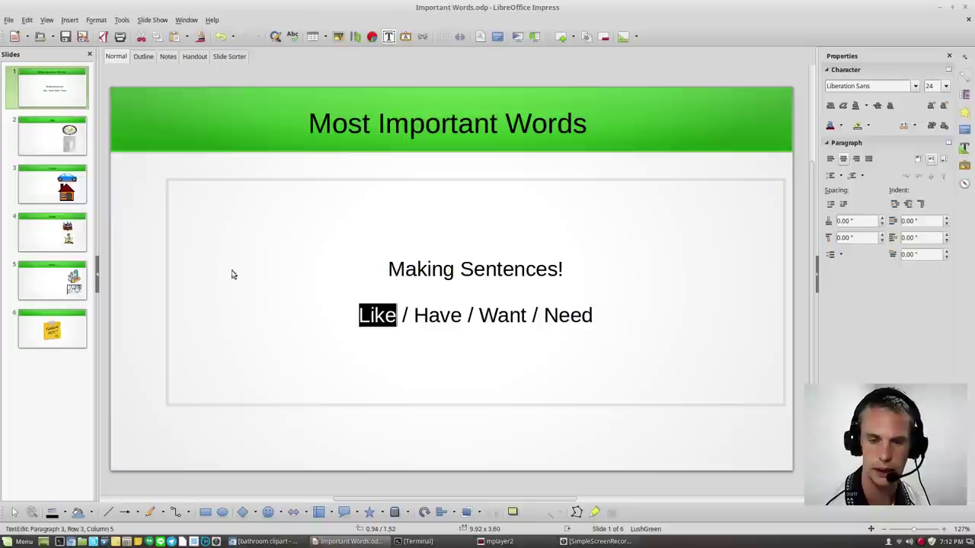
- On the Like slide, add a text box beside the rice picture reading "I like rice."
{"action": "left_click", "coordinate": [54, 140]}
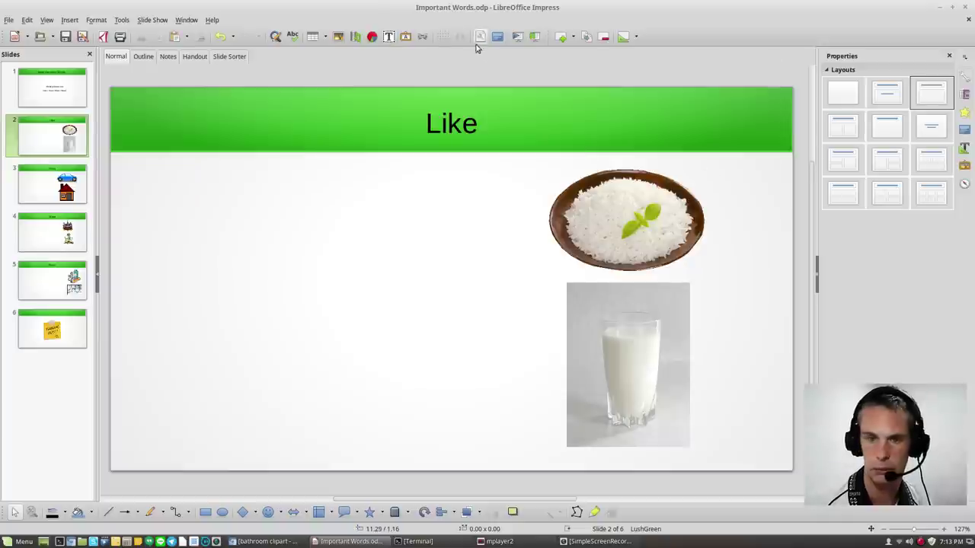
{"action": "left_click", "coordinate": [388, 37]}
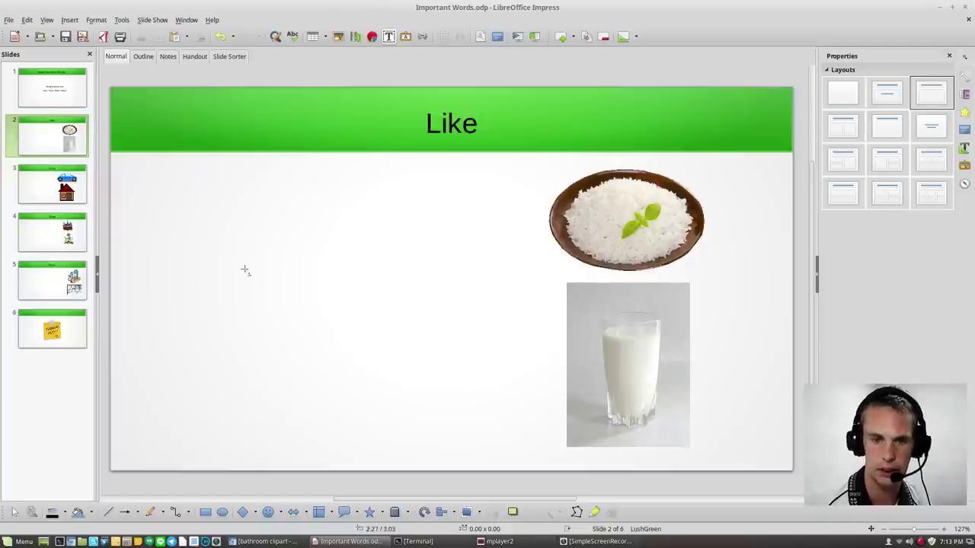
{"action": "left_click", "coordinate": [214, 222]}
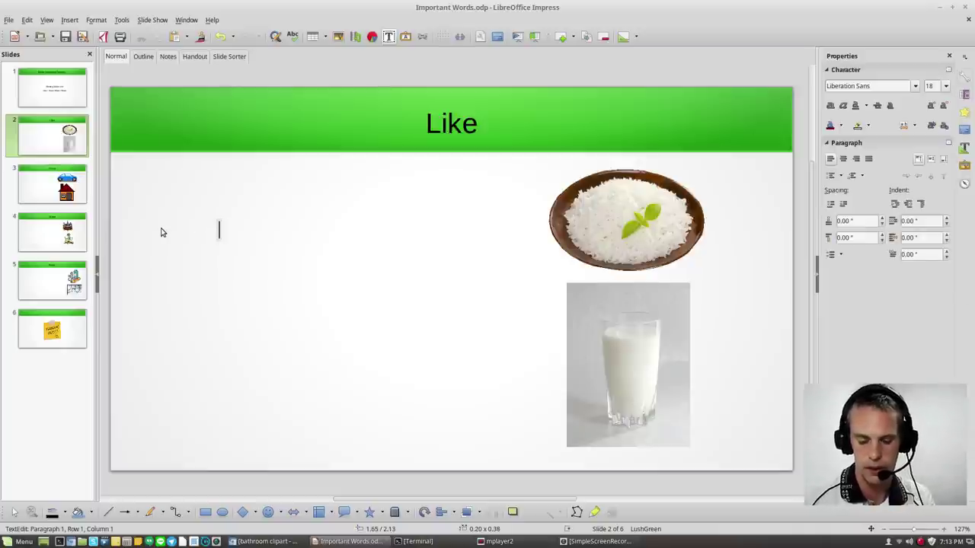
{"action": "type", "text": "I"}
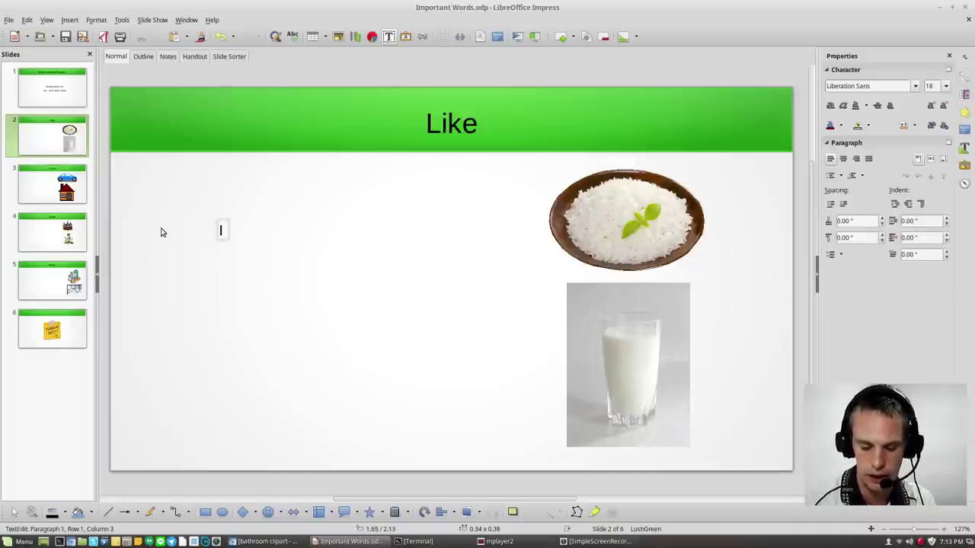
{"action": "type", "text": " l"}
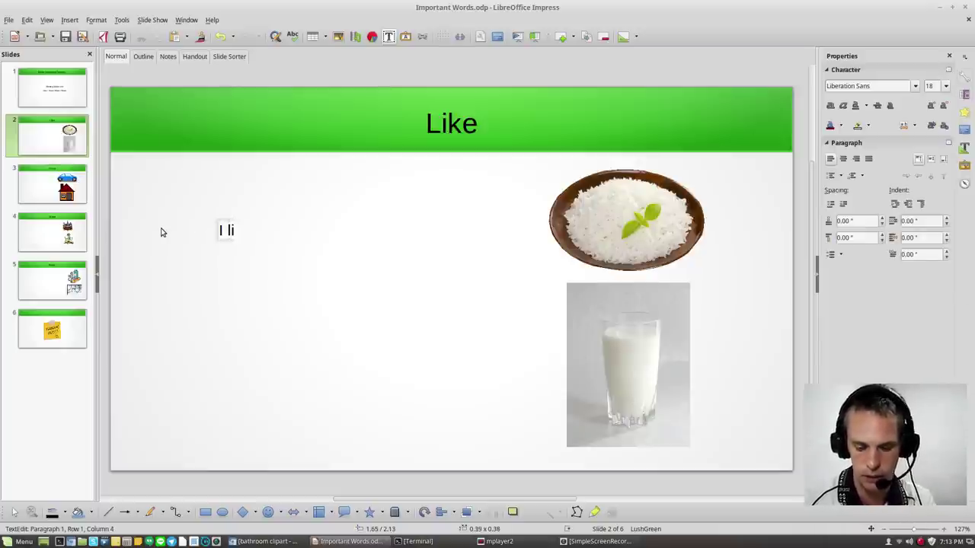
{"action": "type", "text": "ike"}
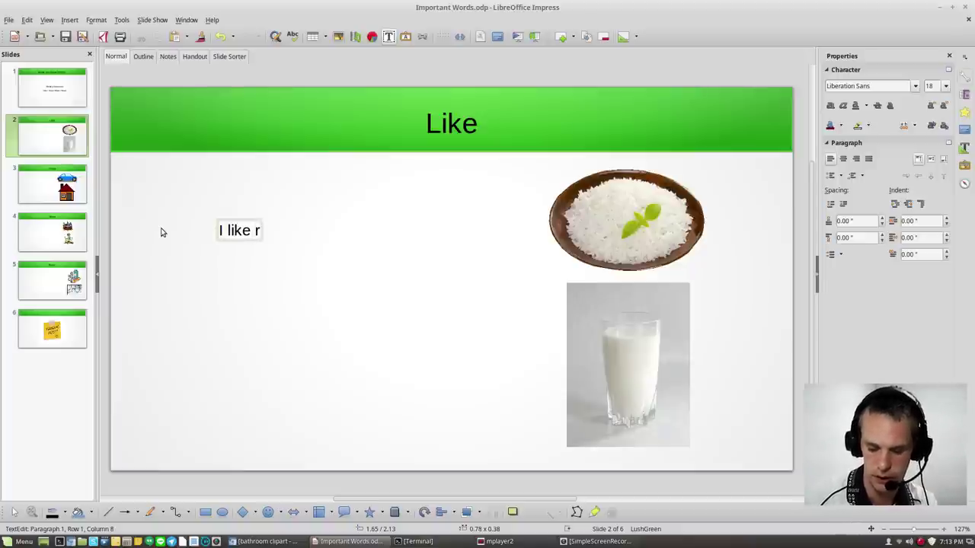
{"action": "type", "text": " rice"}
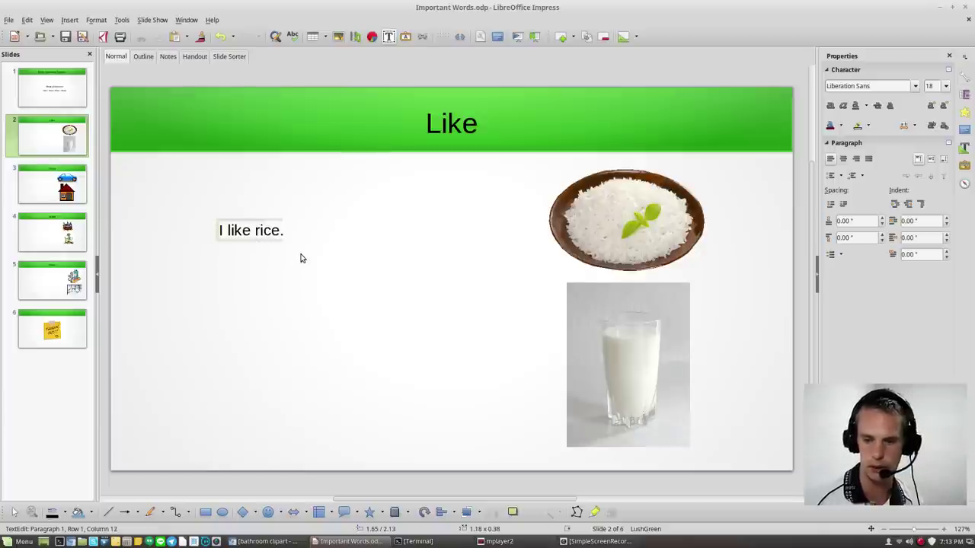
{"action": "type", "text": "."}
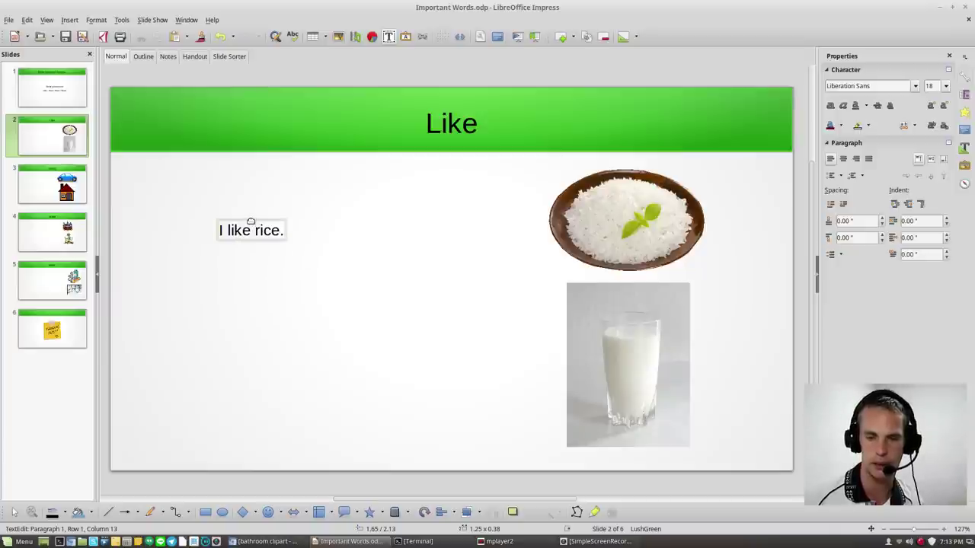
- Extend the "I like rice." text box upward to a height of about 0.54 inches
{"action": "left_click", "coordinate": [251, 221]}
{"action": "left_click_drag", "start_coordinate": [252, 220], "coordinate": [353, 279]}
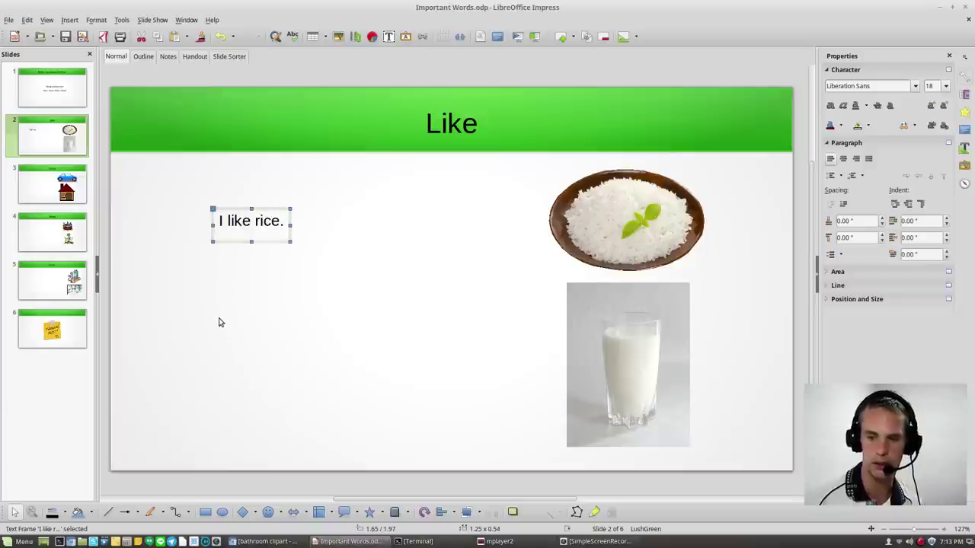
{"action": "left_click", "coordinate": [246, 328]}
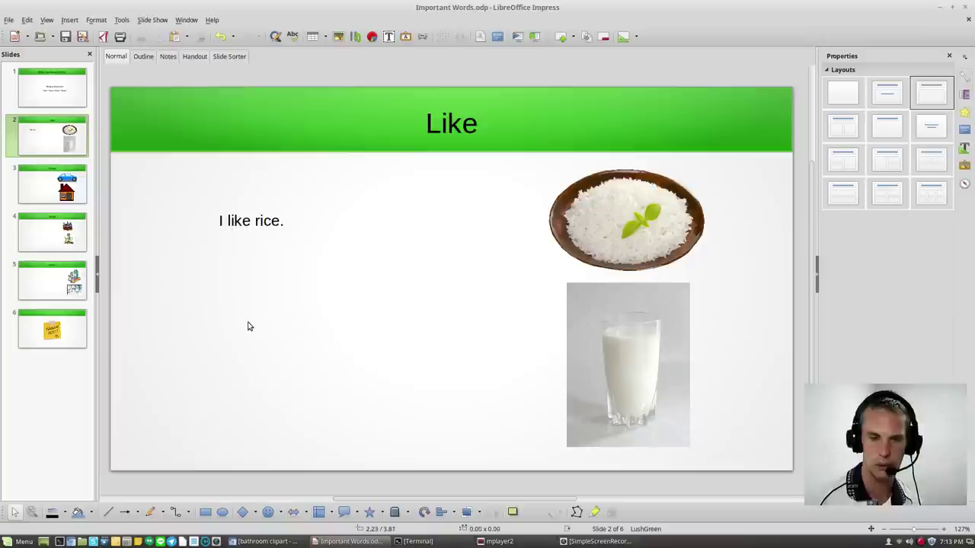
- Add a text box beside the milk picture reading "We like milk."
{"action": "left_click", "coordinate": [388, 36]}
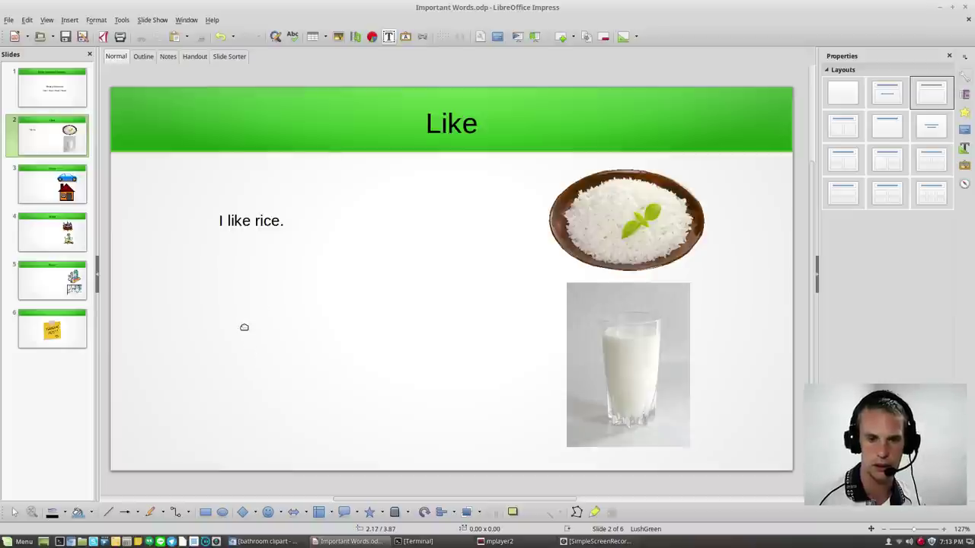
{"action": "left_click", "coordinate": [252, 334]}
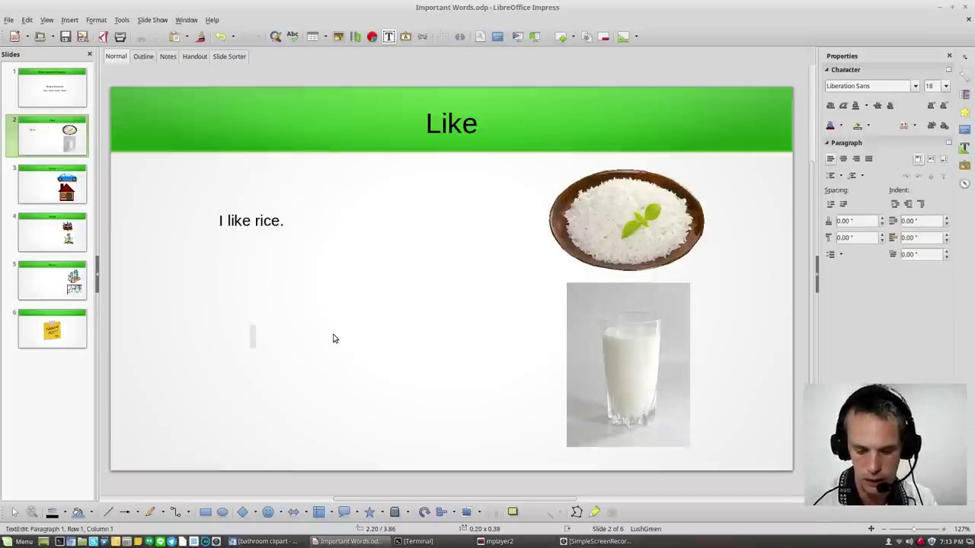
{"action": "type", "text": "We"}
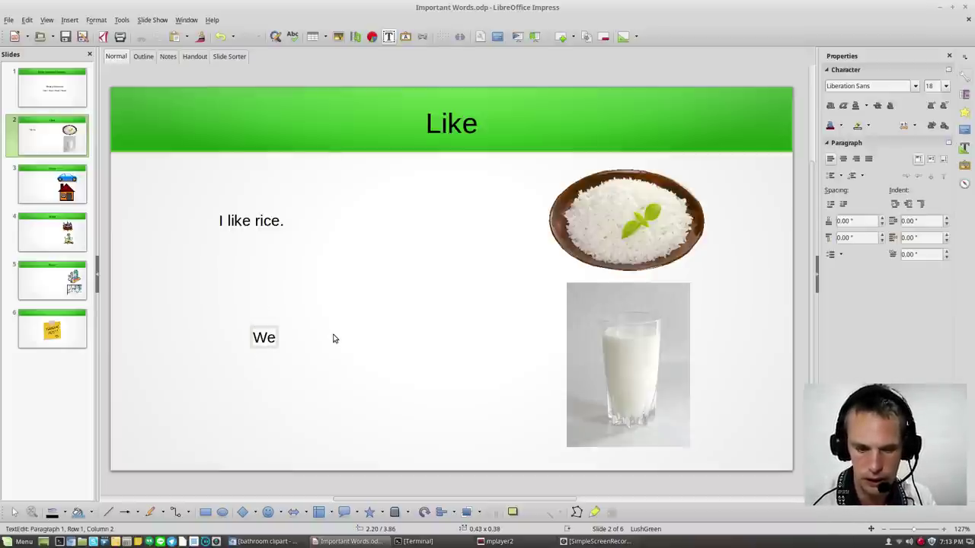
{"action": "type", "text": " l"}
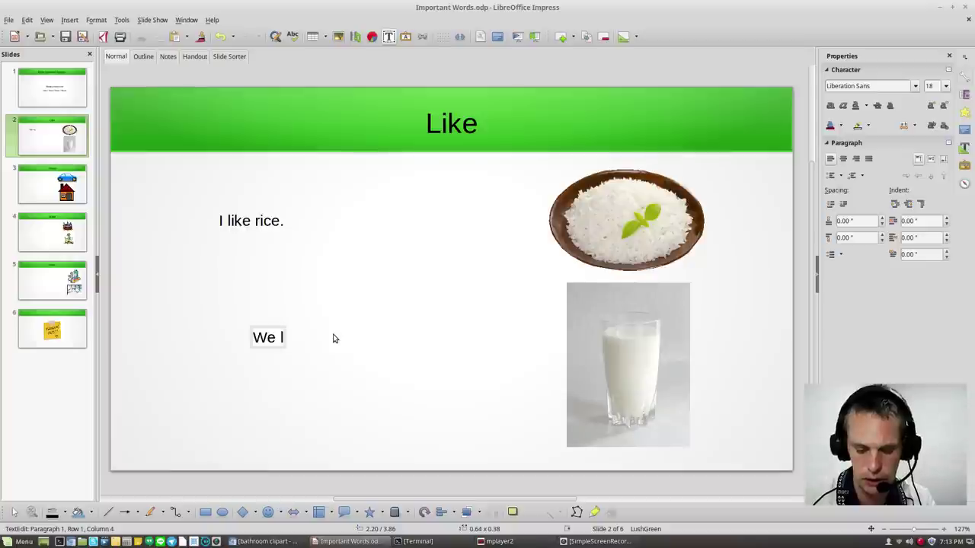
{"action": "type", "text": "ike m"}
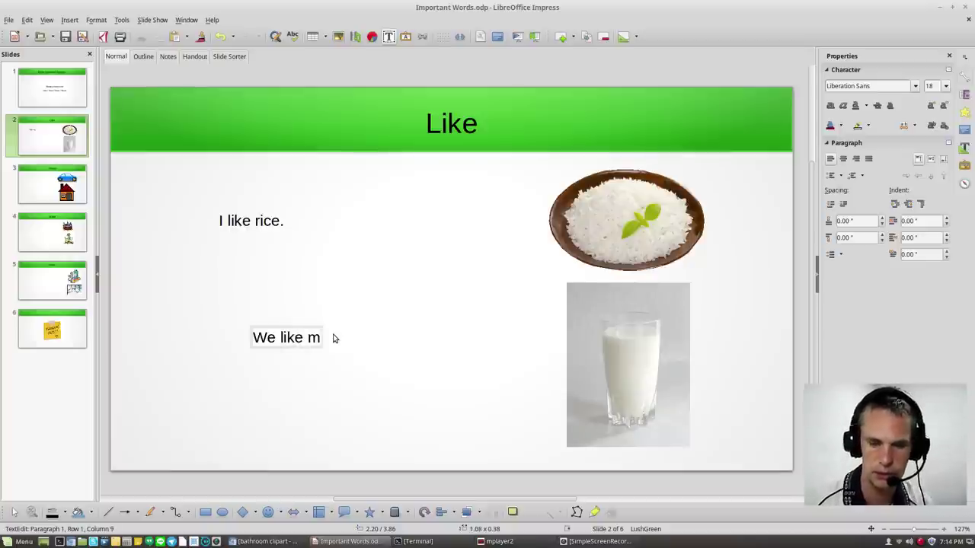
{"action": "type", "text": "ilk."}
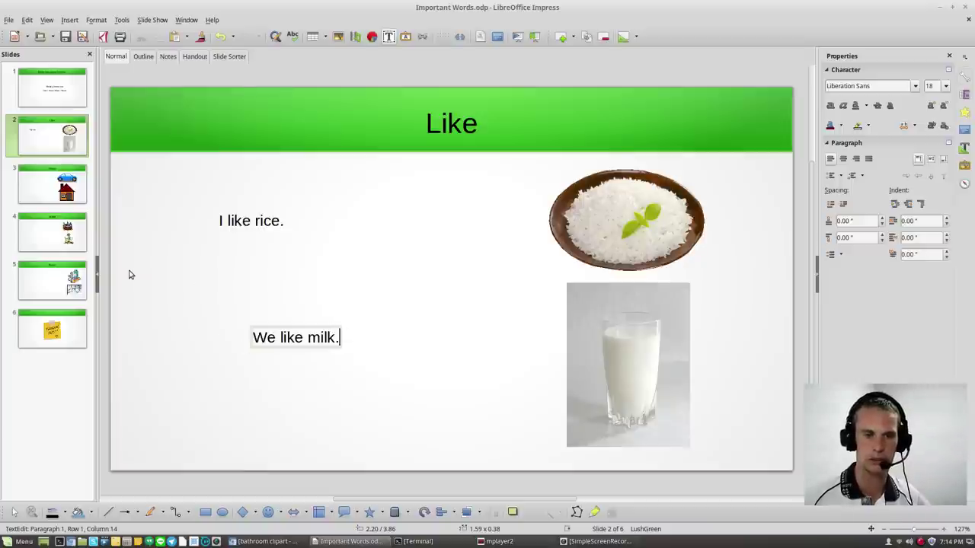
- On the Have slide, add a text box beside the car picture reading "I have a car."
{"action": "left_click", "coordinate": [47, 195]}
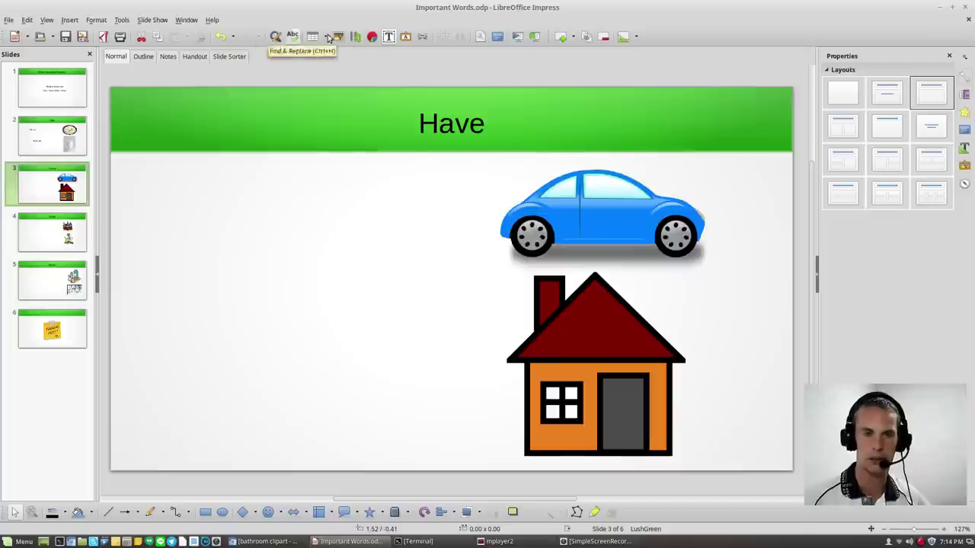
{"action": "left_click", "coordinate": [389, 38]}
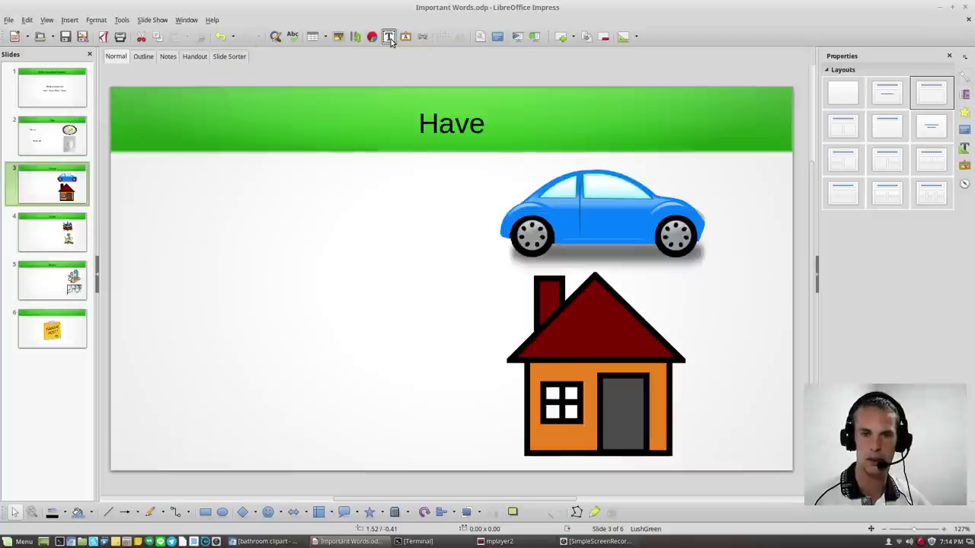
{"action": "left_click", "coordinate": [215, 221]}
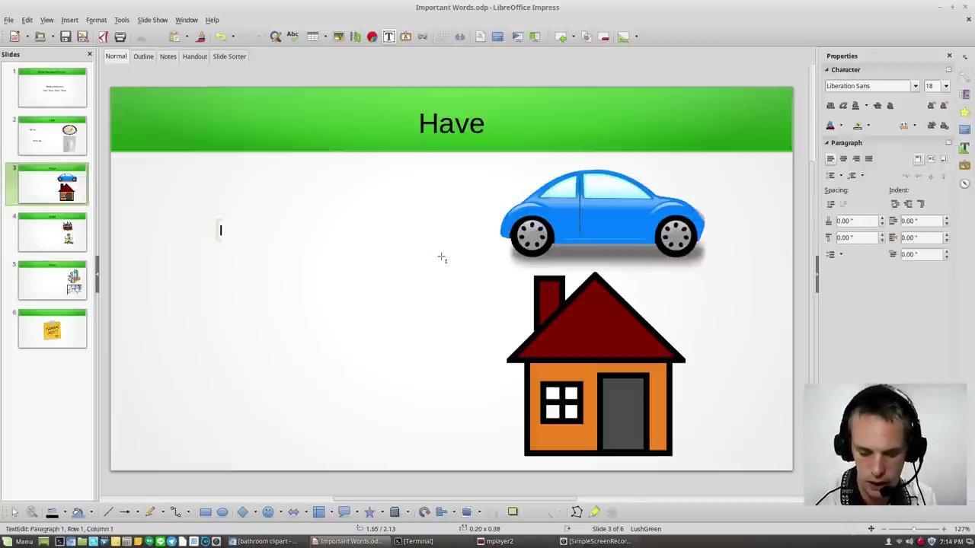
{"action": "type", "text": "I ha"}
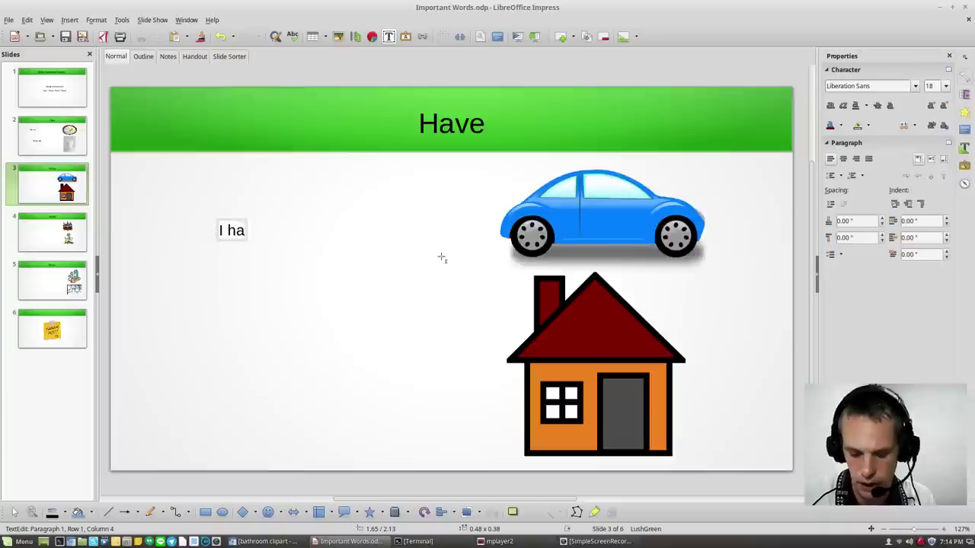
{"action": "type", "text": "ve"}
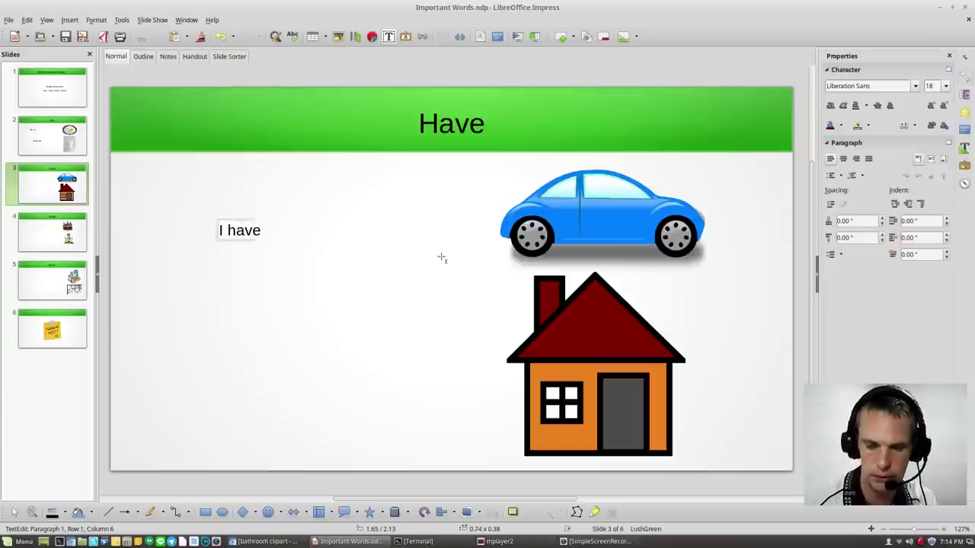
{"action": "type", "text": " a"}
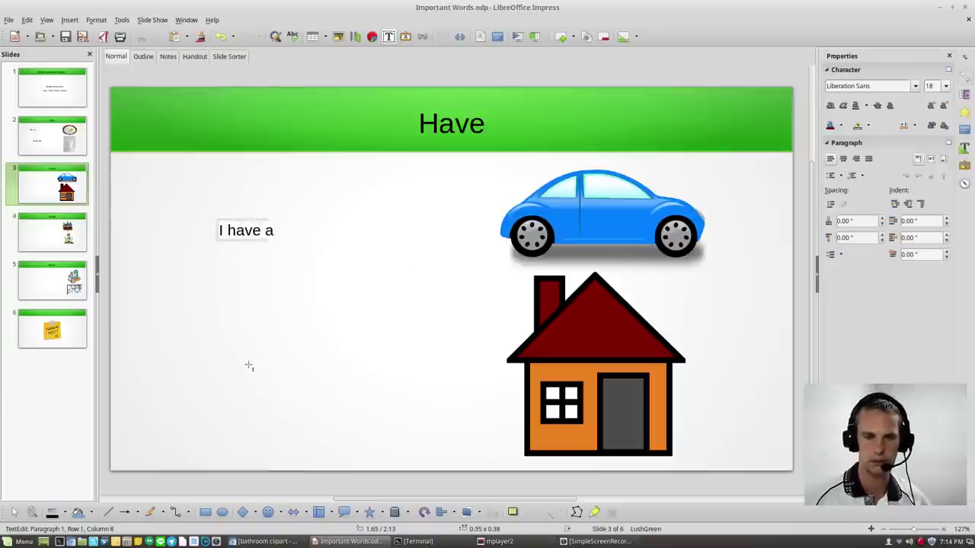
{"action": "type", "text": " c"}
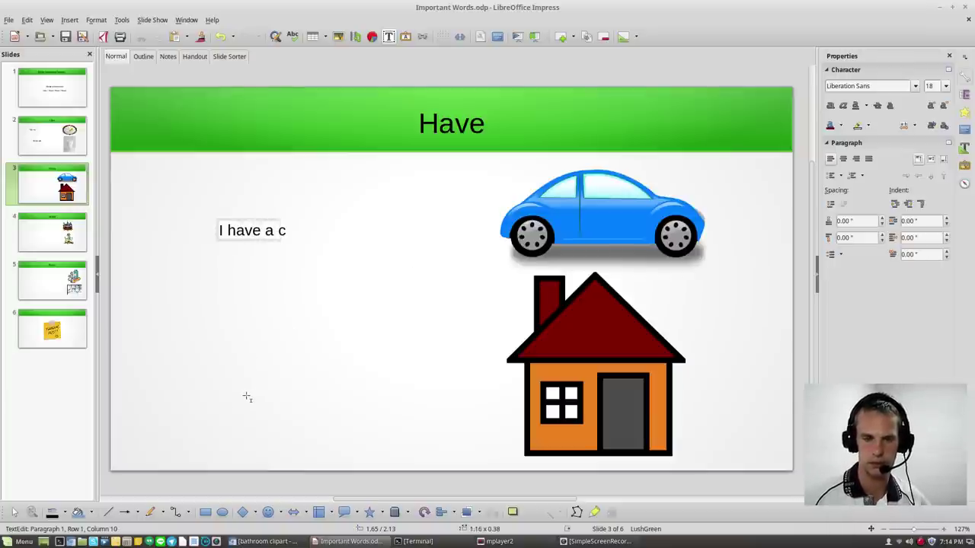
{"action": "type", "text": "a"}
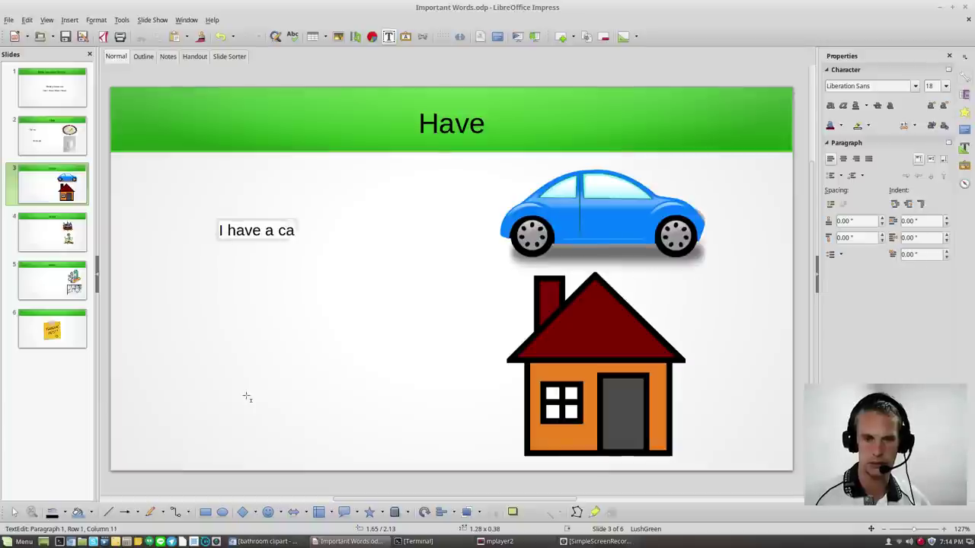
{"action": "type", "text": "r."}
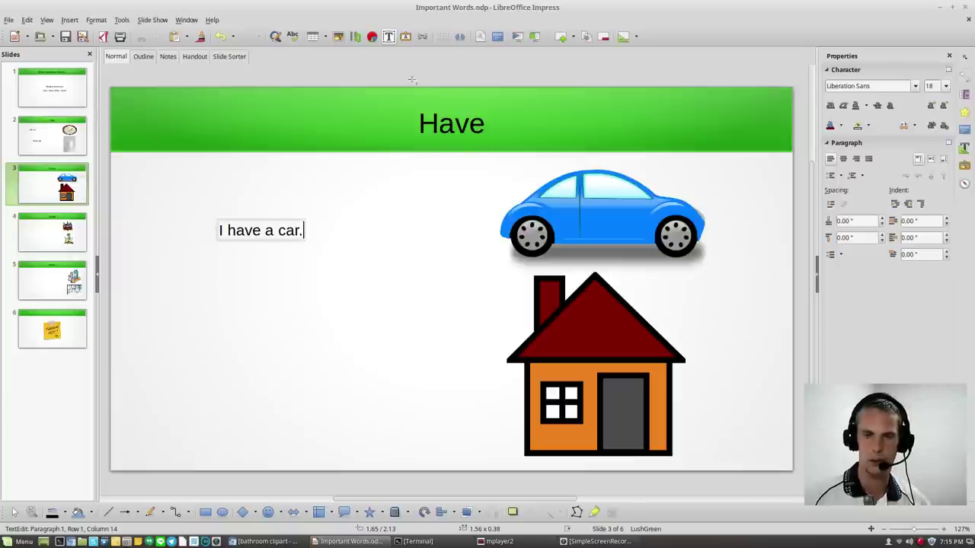
- Add a text box beside the house picture reading "We have a house."
{"action": "left_click", "coordinate": [239, 370]}
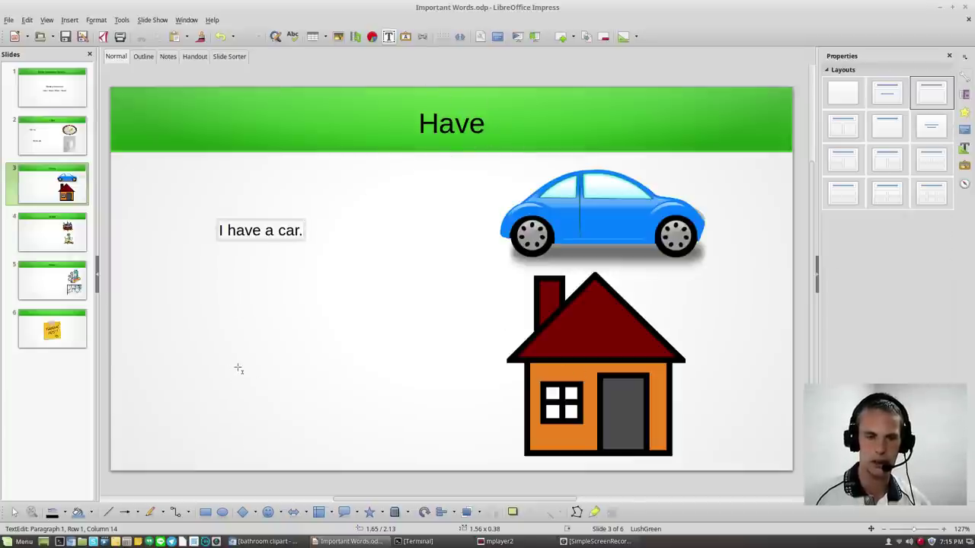
{"action": "left_click", "coordinate": [238, 369]}
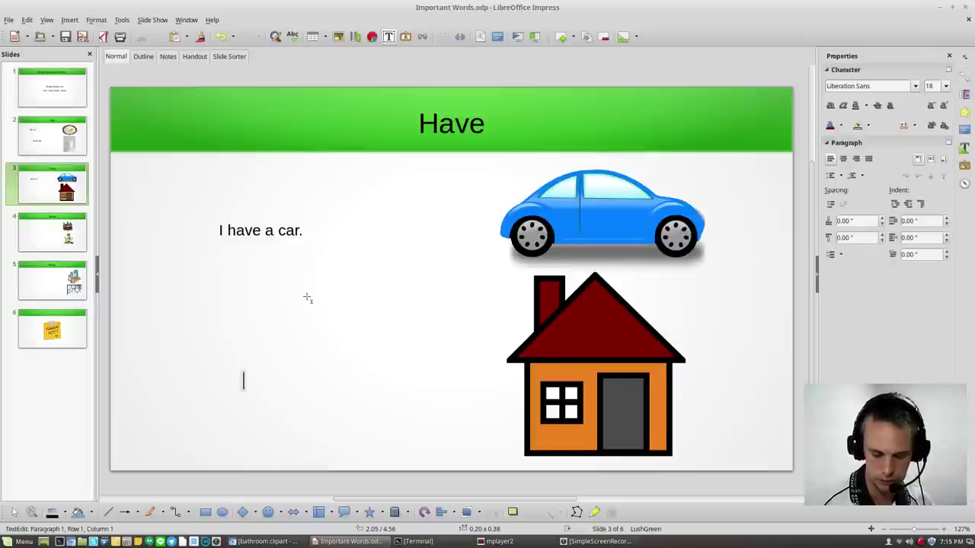
{"action": "type", "text": "We"}
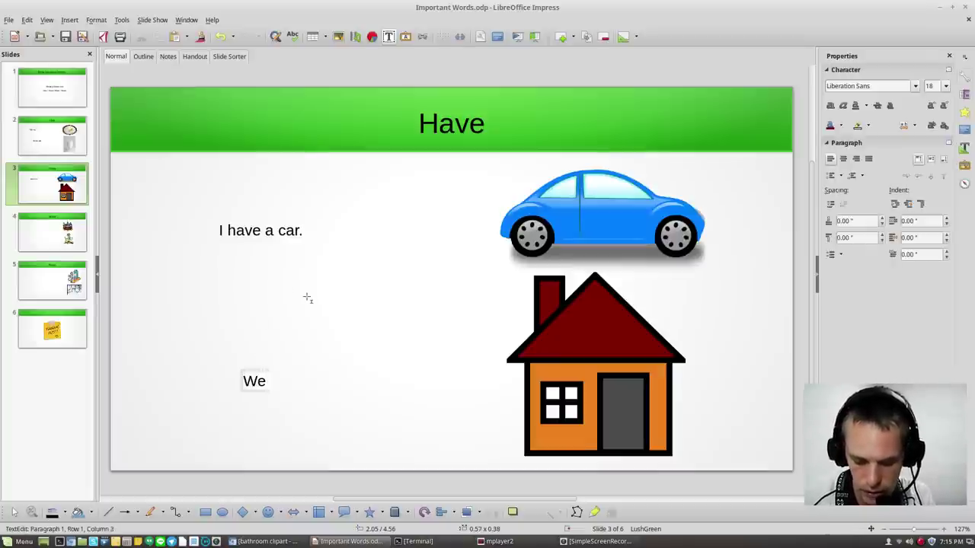
{"action": "type", "text": " have"}
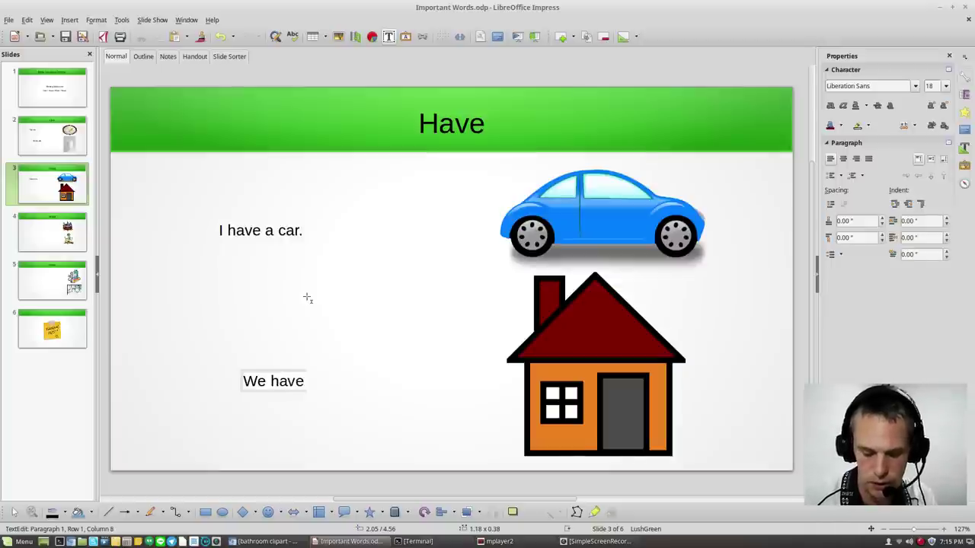
{"action": "type", "text": " a house"}
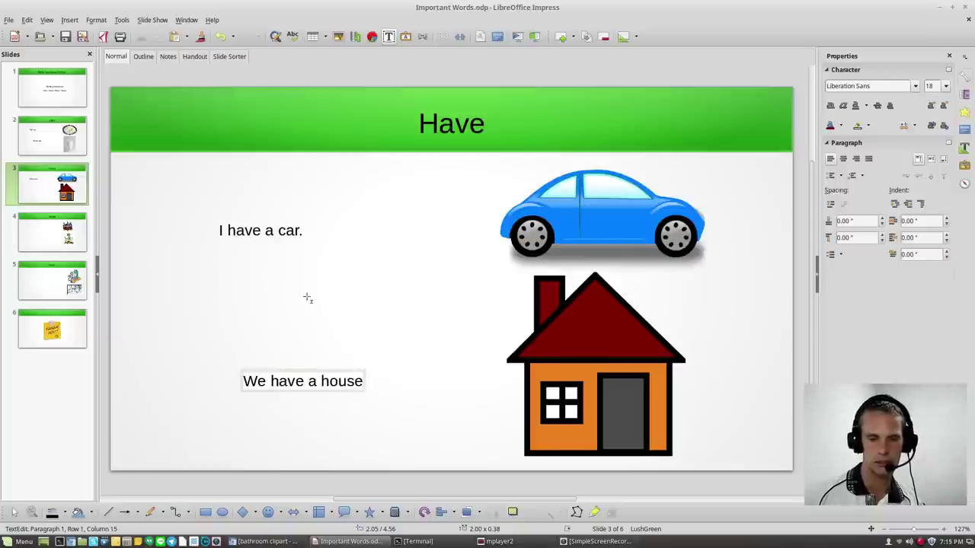
{"action": "type", "text": "."}
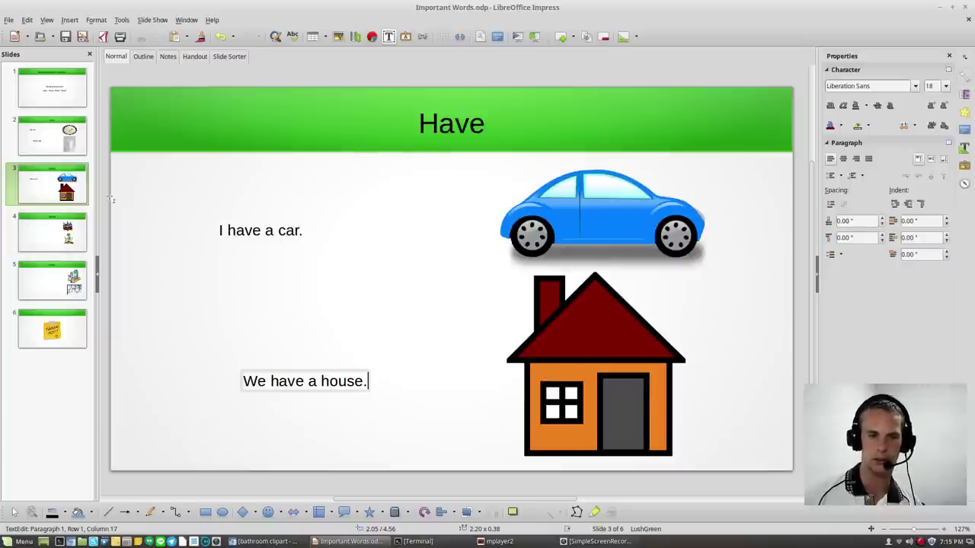
- On the Want slide, add a text box beside the cake picture reading "I want Cake."
{"action": "left_click", "coordinate": [42, 243]}
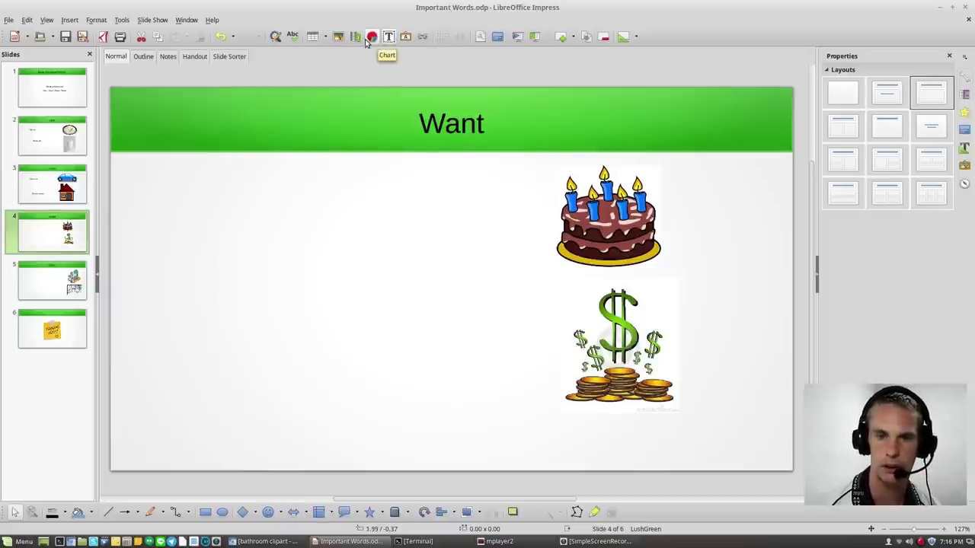
{"action": "left_click", "coordinate": [388, 37]}
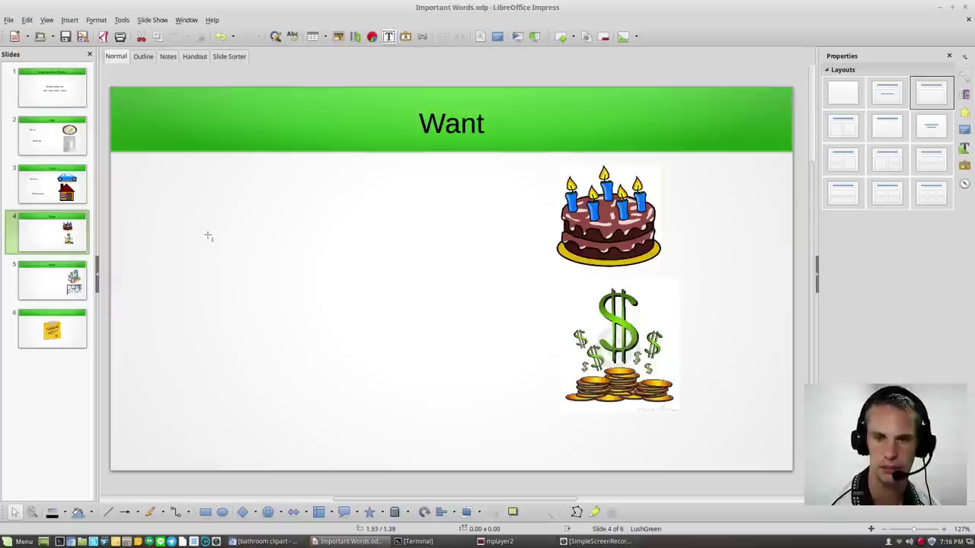
{"action": "left_click", "coordinate": [345, 218]}
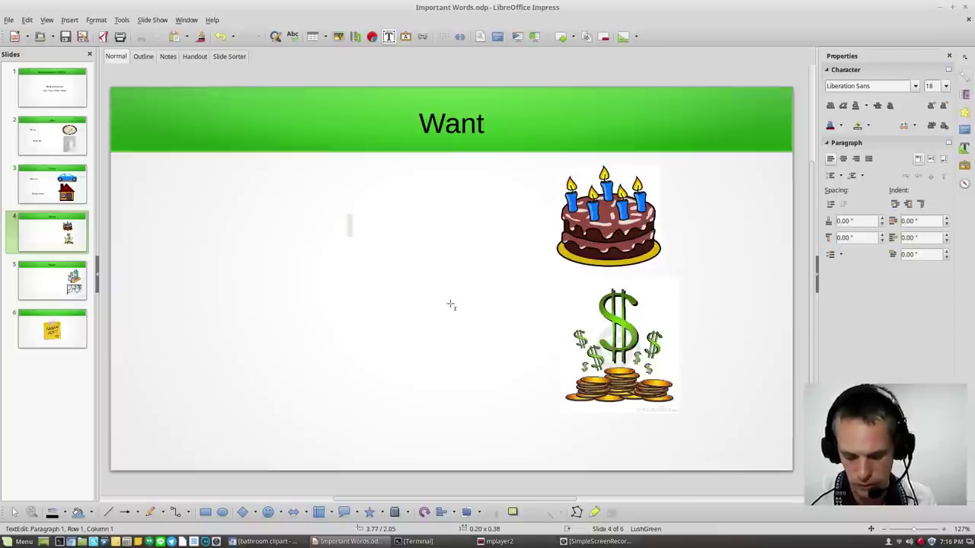
{"action": "type", "text": "I w"}
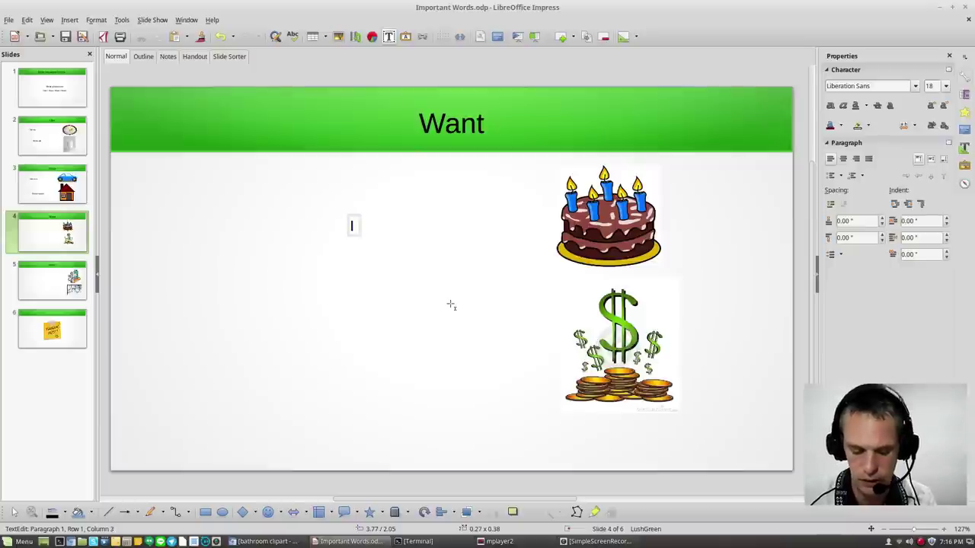
{"action": "type", "text": "a"}
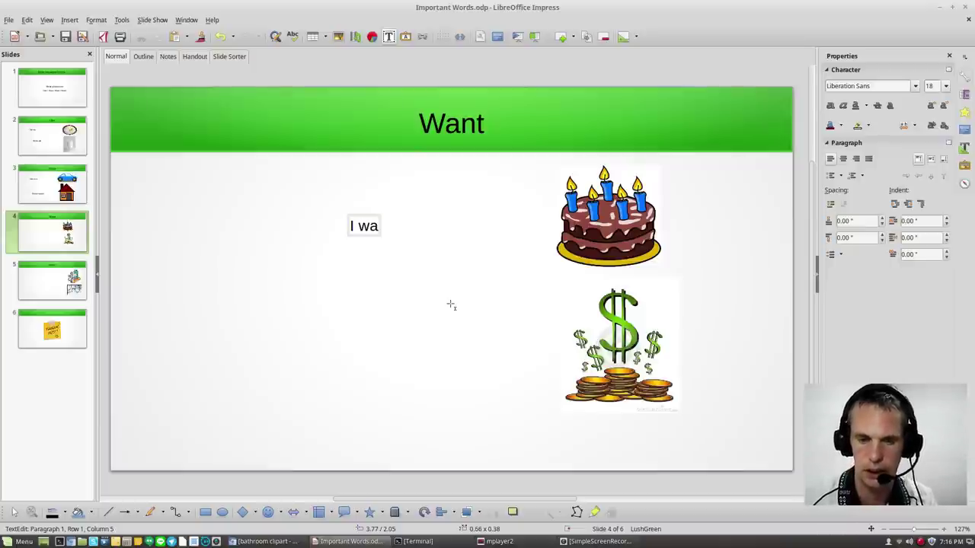
{"action": "type", "text": "nt"}
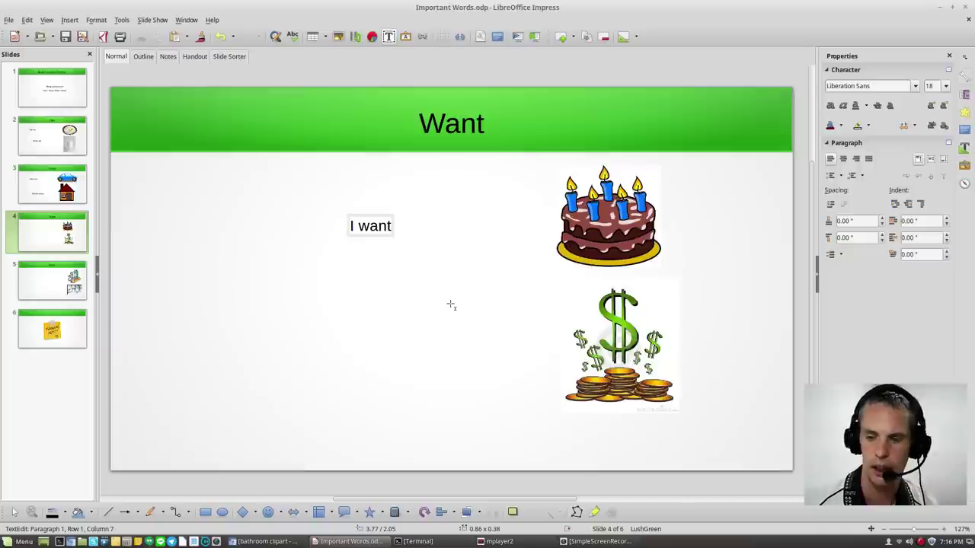
{"action": "type", "text": " C"}
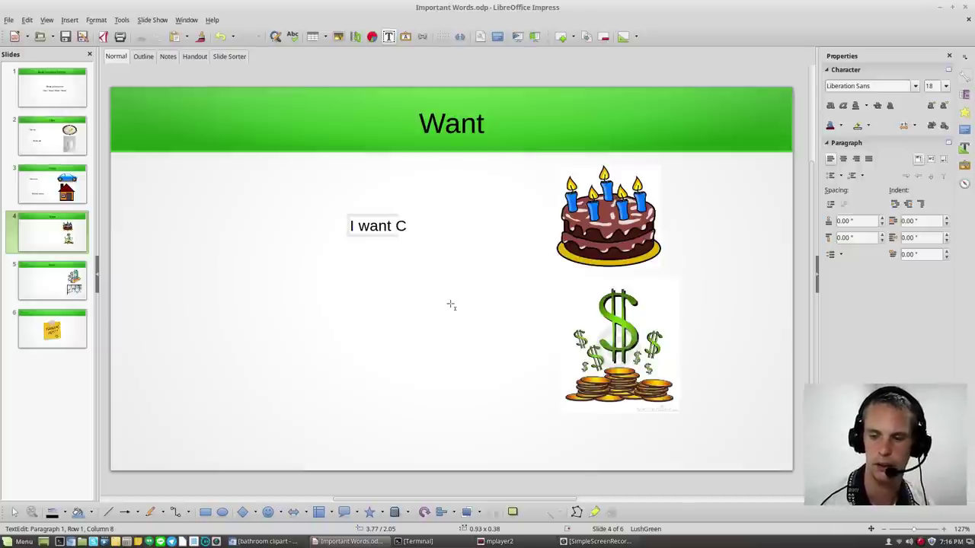
{"action": "type", "text": "ak"}
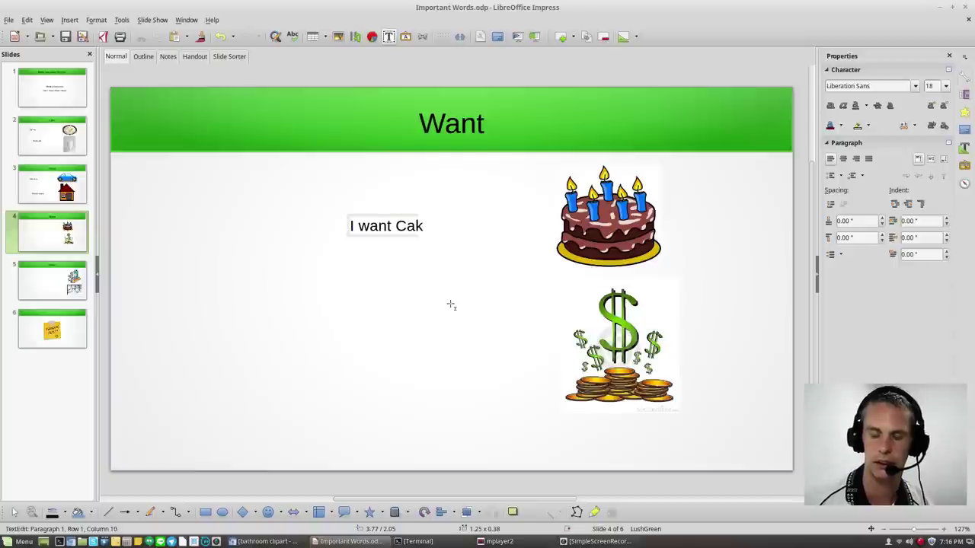
{"action": "type", "text": "e"}
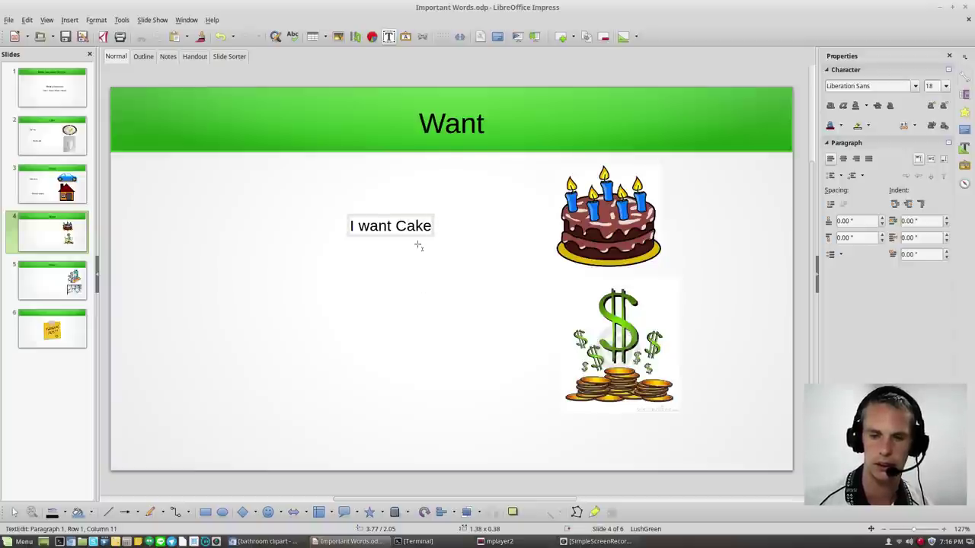
{"action": "type", "text": "."}
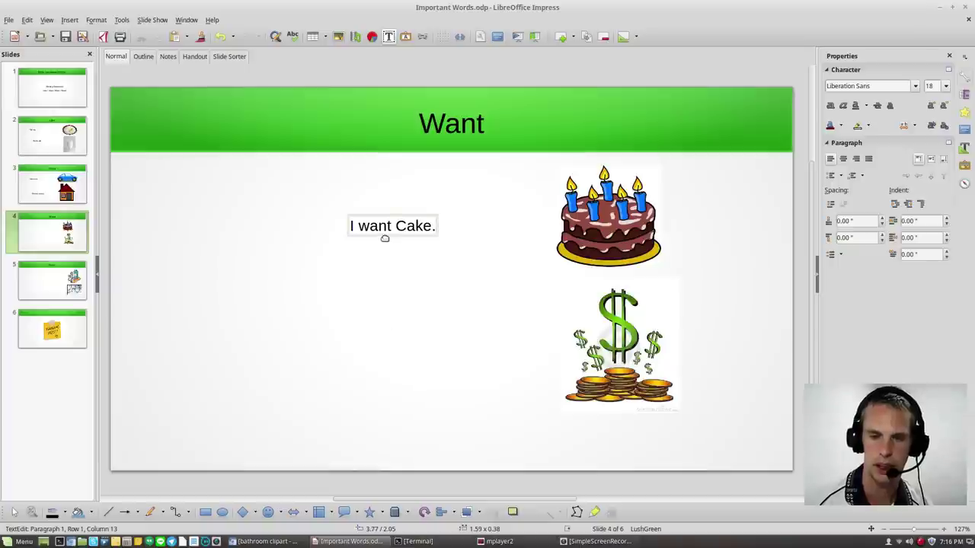
- Change the capital C of "Cake" to lowercase so the sentence reads "I want cake."
{"action": "key", "text": "Left"}
{"action": "key", "text": "Left"}
{"action": "key", "text": "Left"}
{"action": "key", "text": "Left"}
{"action": "key", "text": "BackSpace"}
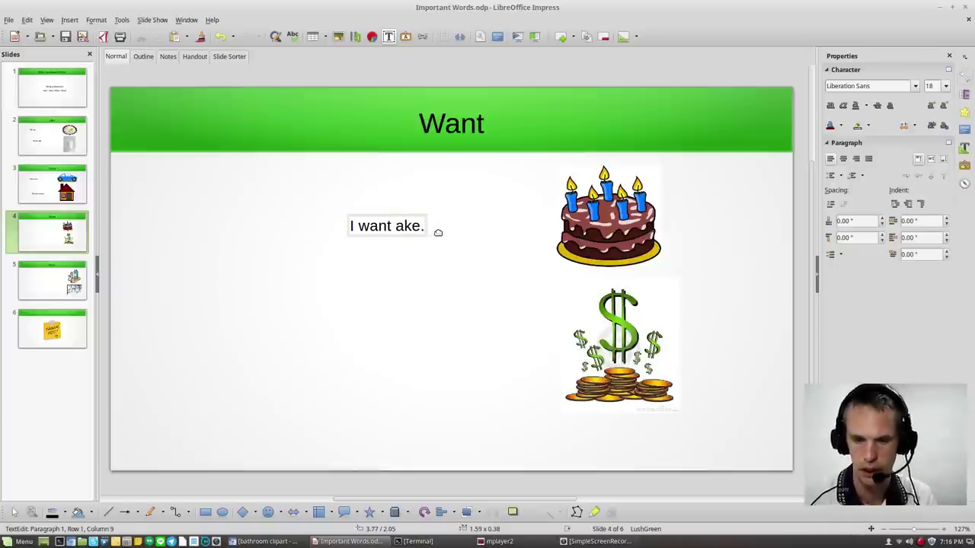
{"action": "type", "text": "c"}
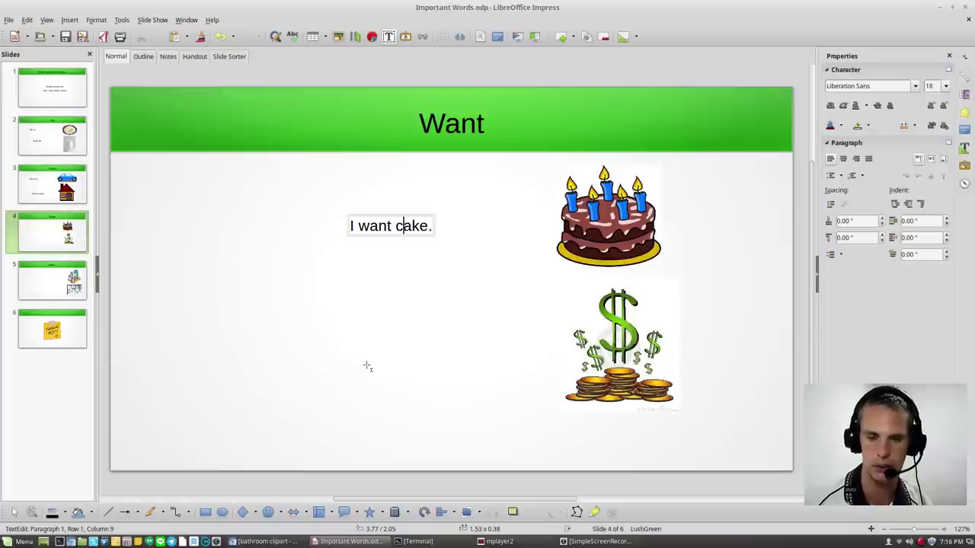
- Add a text box beside the money picture reading "We want money."
{"action": "left_click", "coordinate": [366, 366]}
{"action": "left_click", "coordinate": [366, 365]}
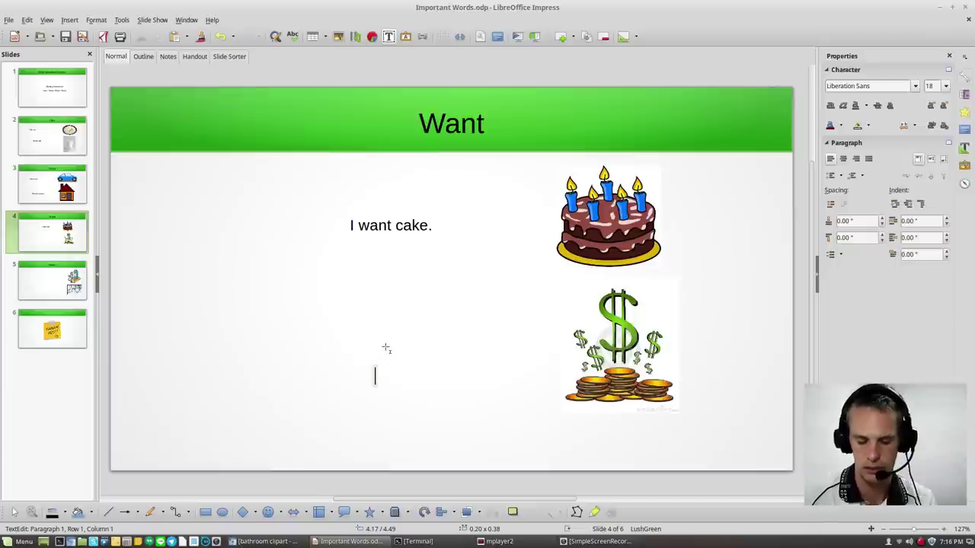
{"action": "type", "text": "We"}
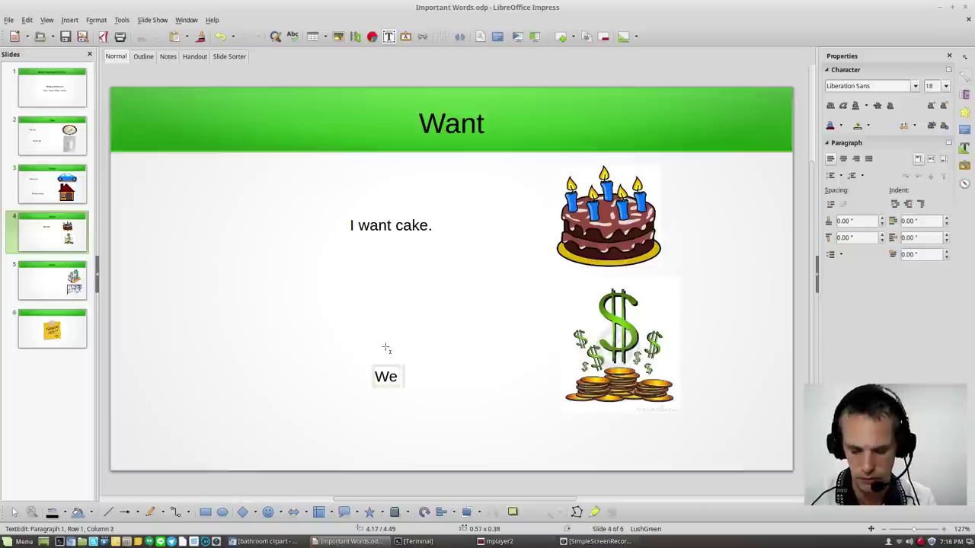
{"action": "type", "text": " wa"}
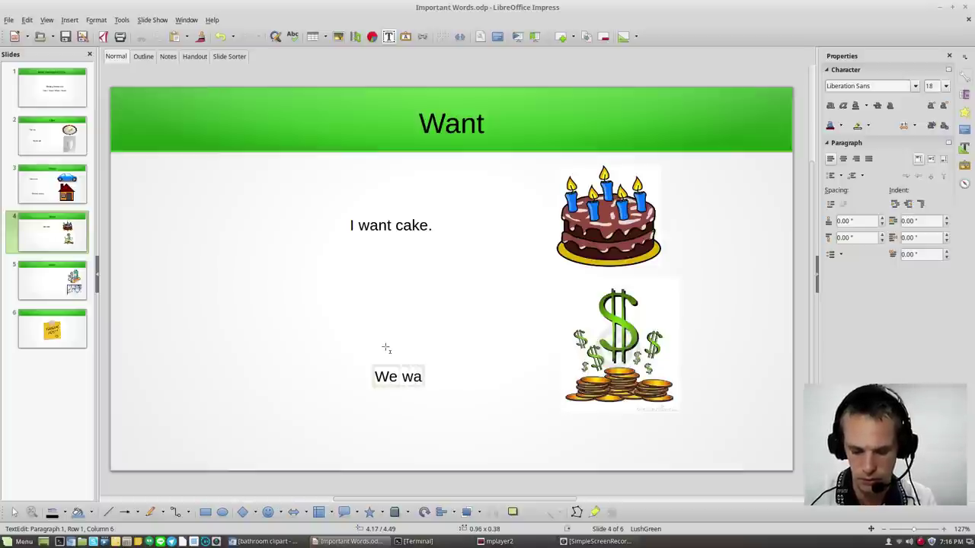
{"action": "type", "text": "nt"}
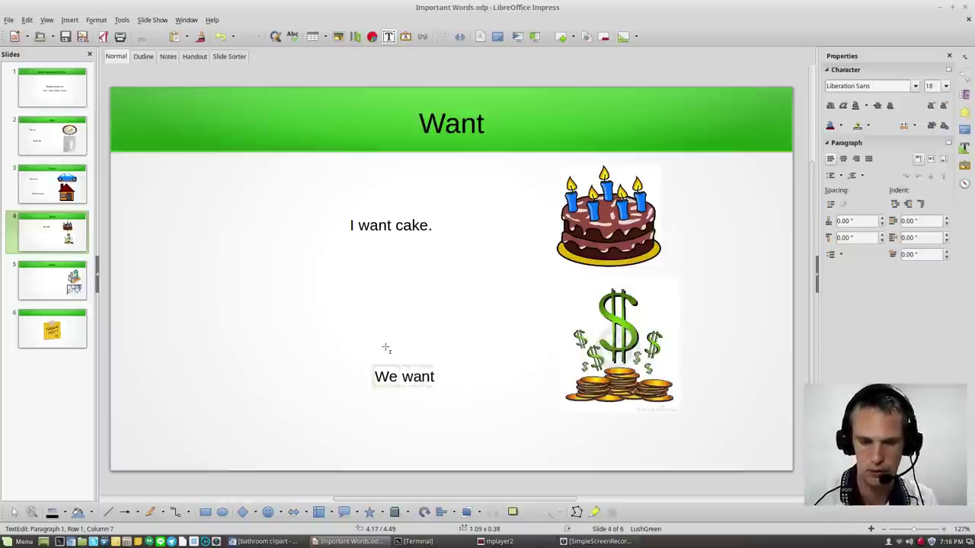
{"action": "type", "text": " m"}
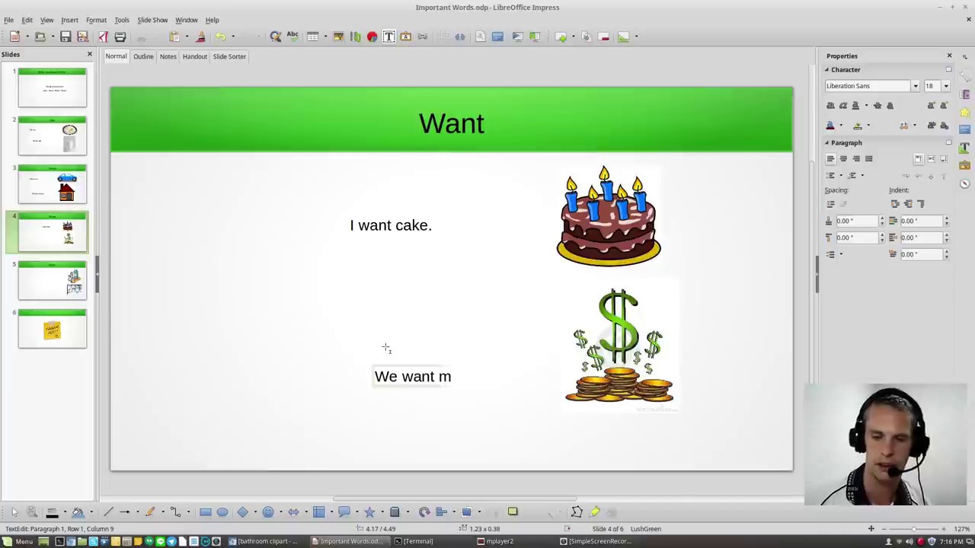
{"action": "type", "text": "on"}
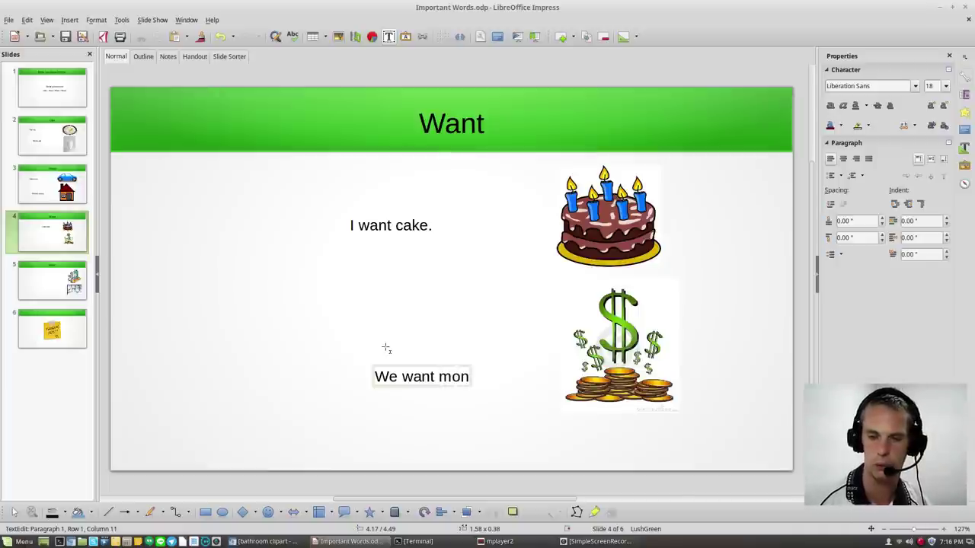
{"action": "type", "text": "ey"}
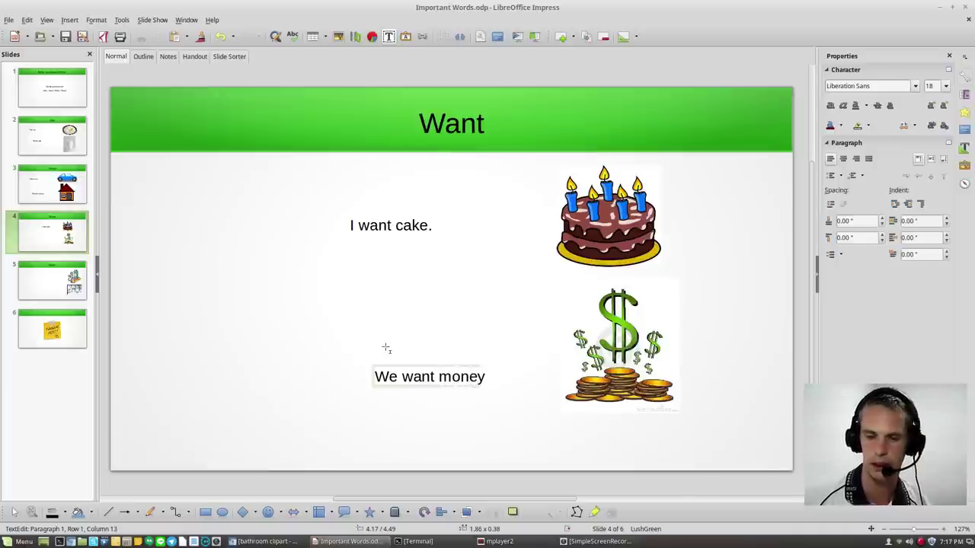
{"action": "type", "text": "."}
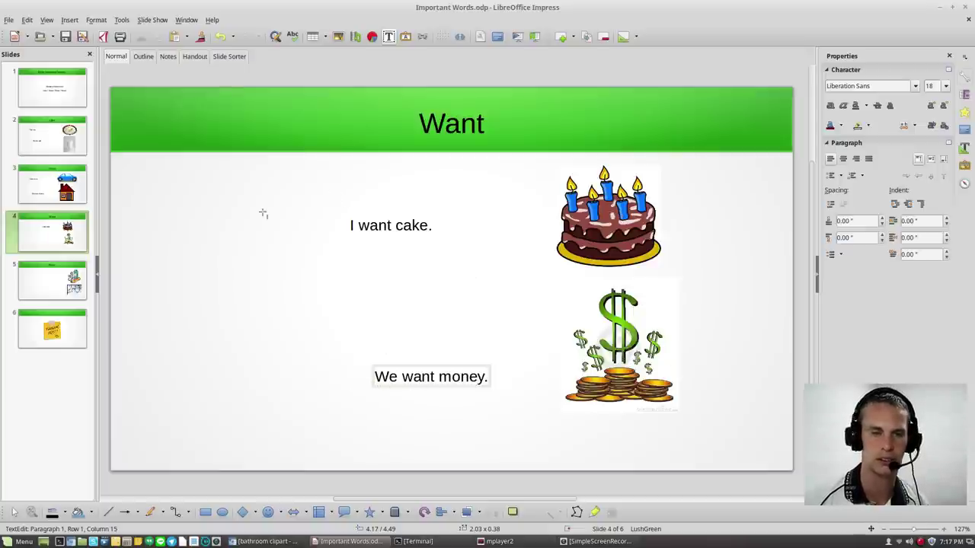
- On the Need slide, add a text box beside the medicine picture reading "I need medicine."
{"action": "left_click", "coordinate": [42, 289]}
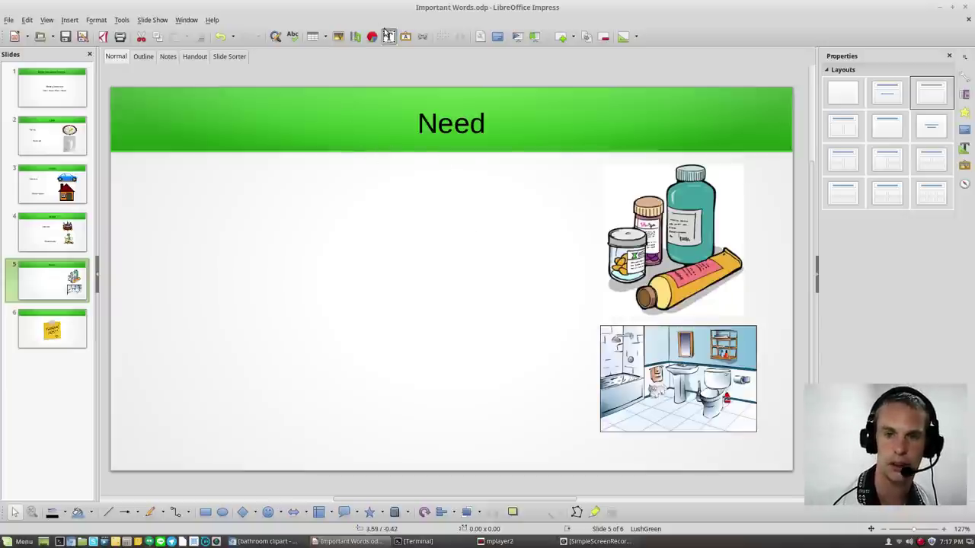
{"action": "left_click", "coordinate": [388, 37]}
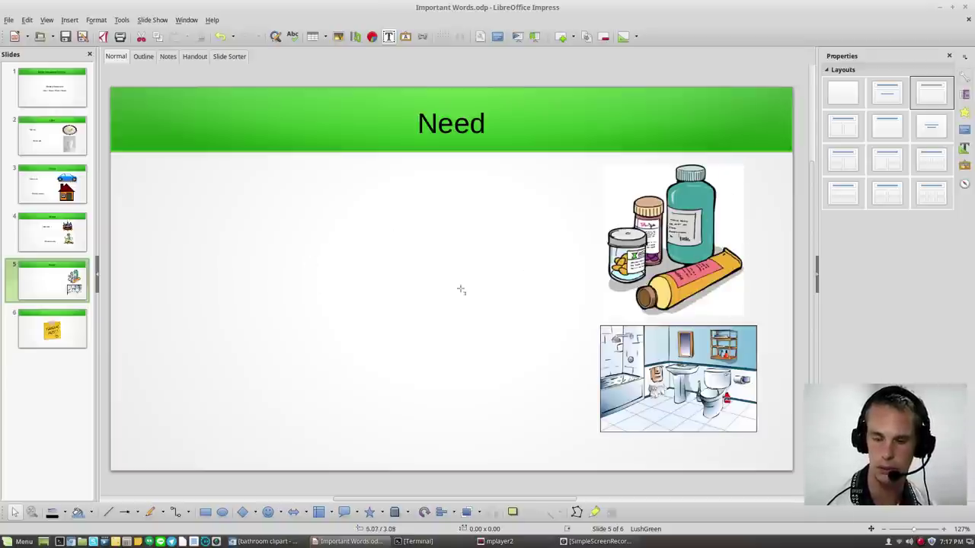
{"action": "left_click", "coordinate": [347, 254]}
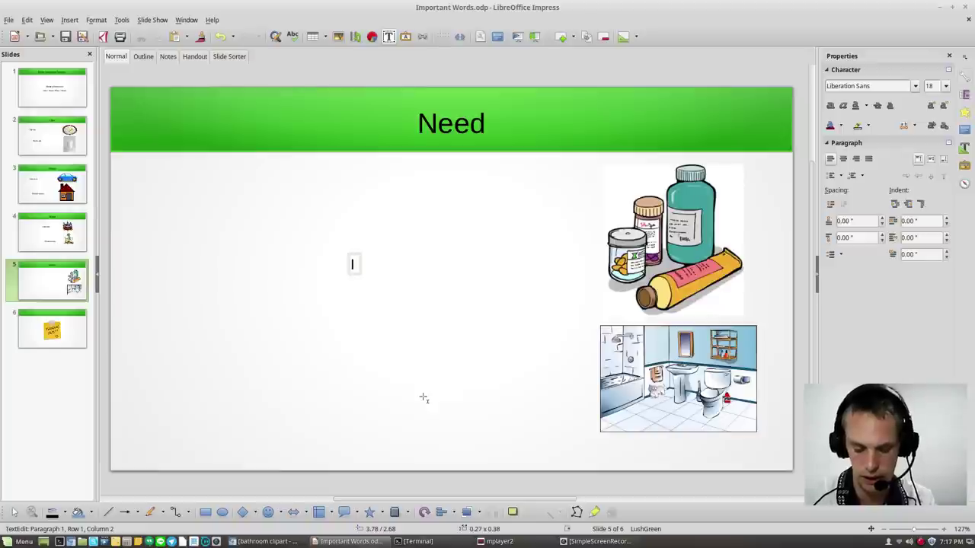
{"action": "type", "text": "ne"}
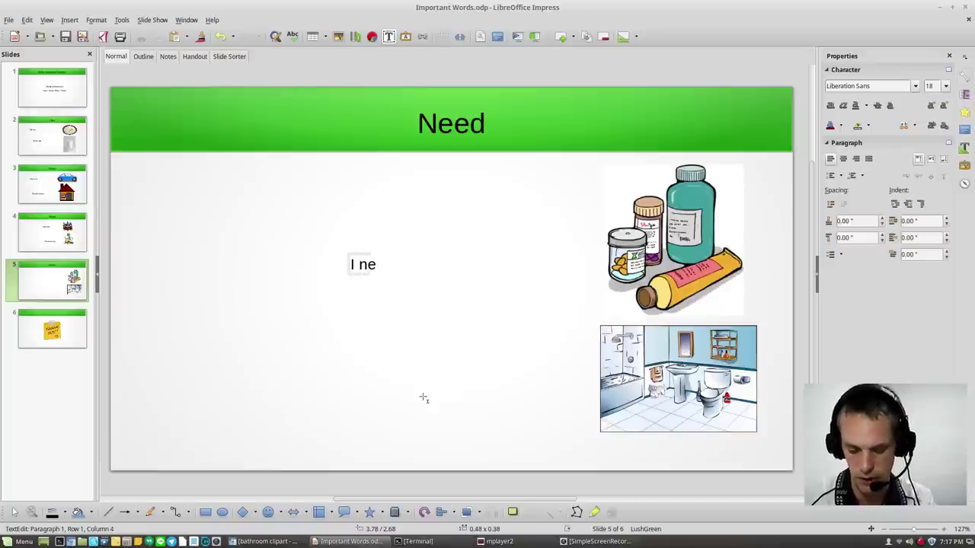
{"action": "type", "text": "ed"}
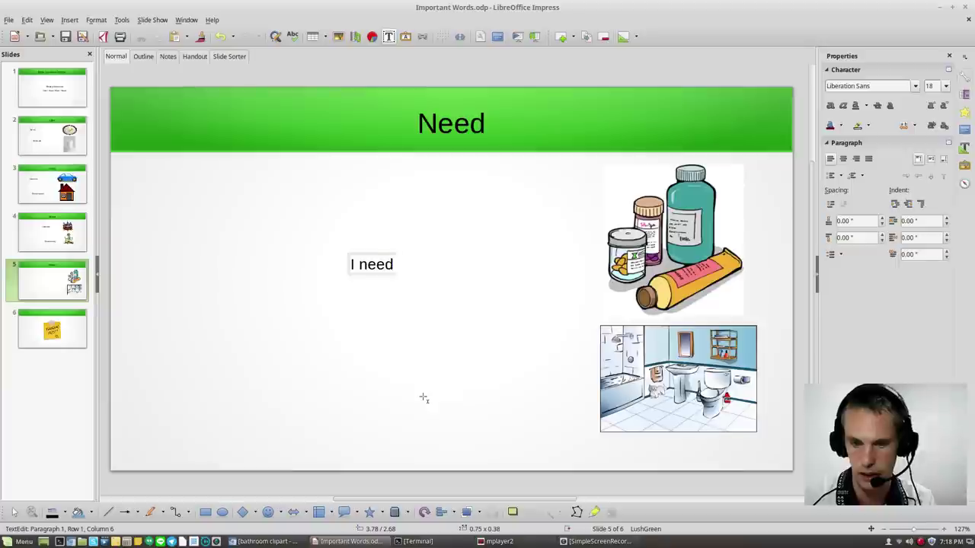
{"action": "type", "text": " me"}
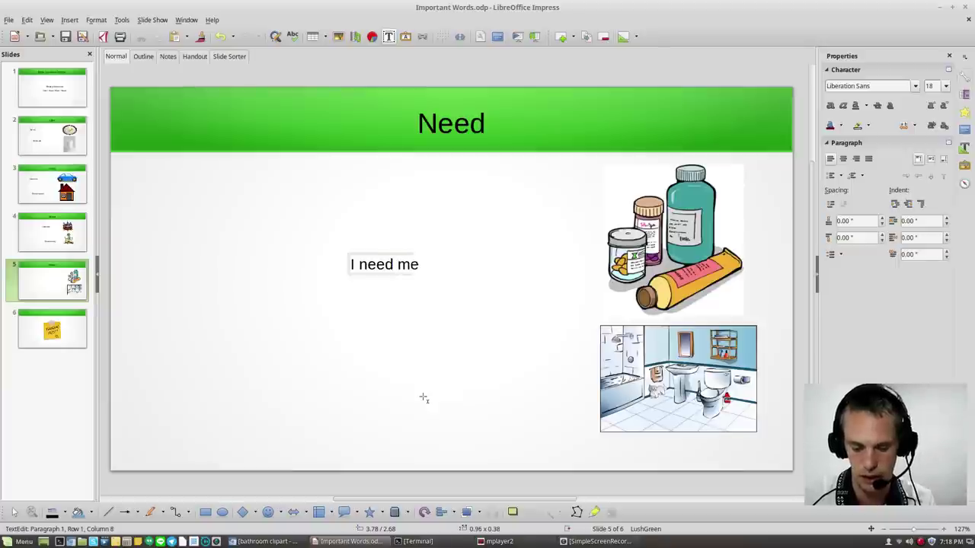
{"action": "type", "text": "d"}
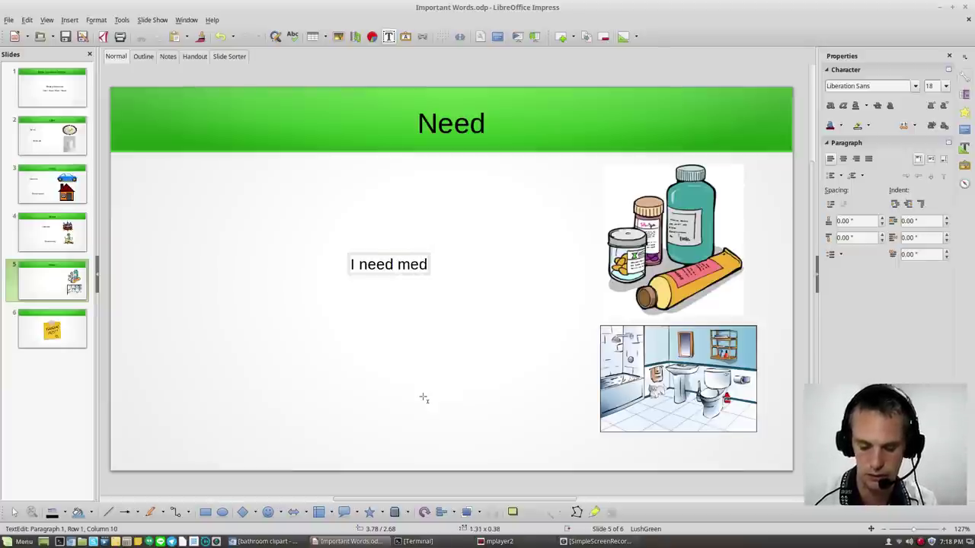
{"action": "type", "text": "ic"}
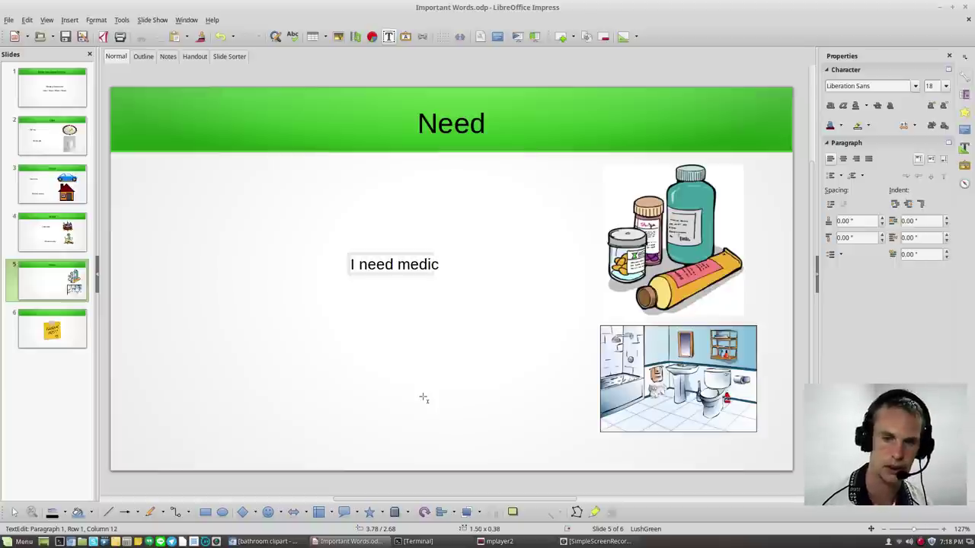
{"action": "type", "text": "ine."}
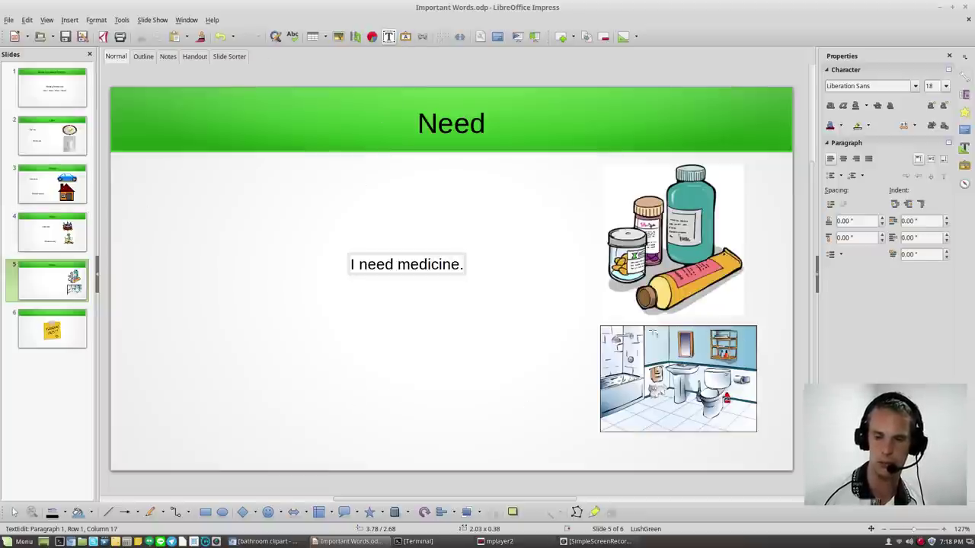
- On the Need slide, add a text box beside the bathroom picture reading "I need to use the bathroom."
{"action": "left_click", "coordinate": [357, 374]}
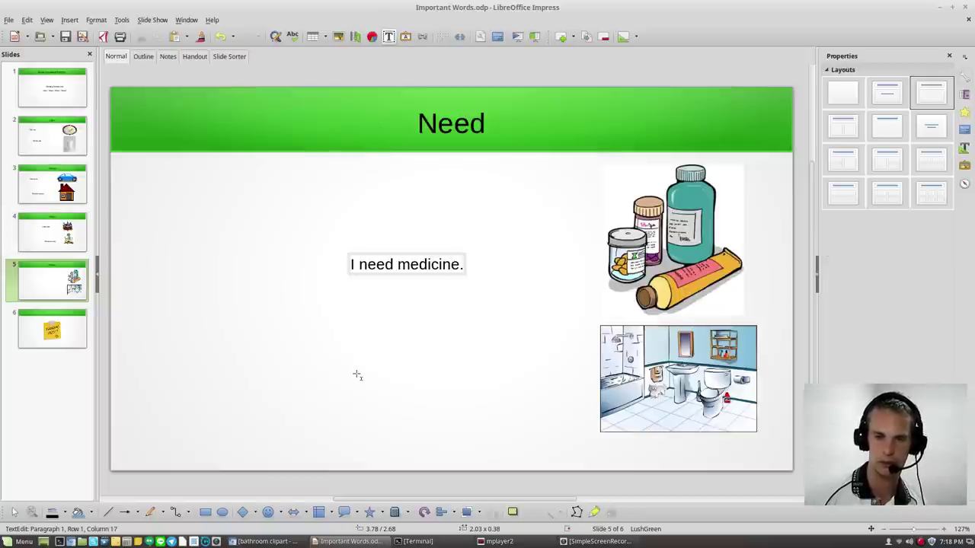
{"action": "left_click", "coordinate": [362, 378]}
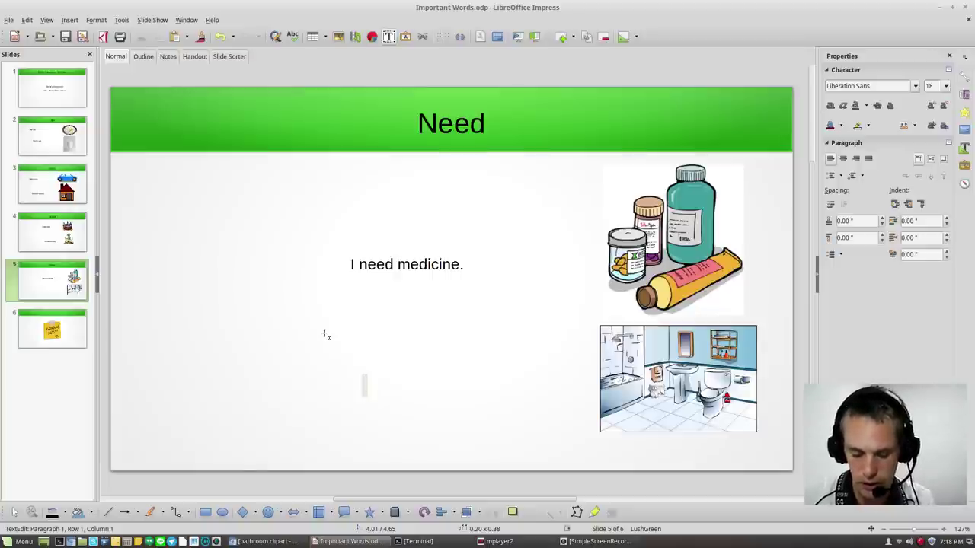
{"action": "type", "text": "I"}
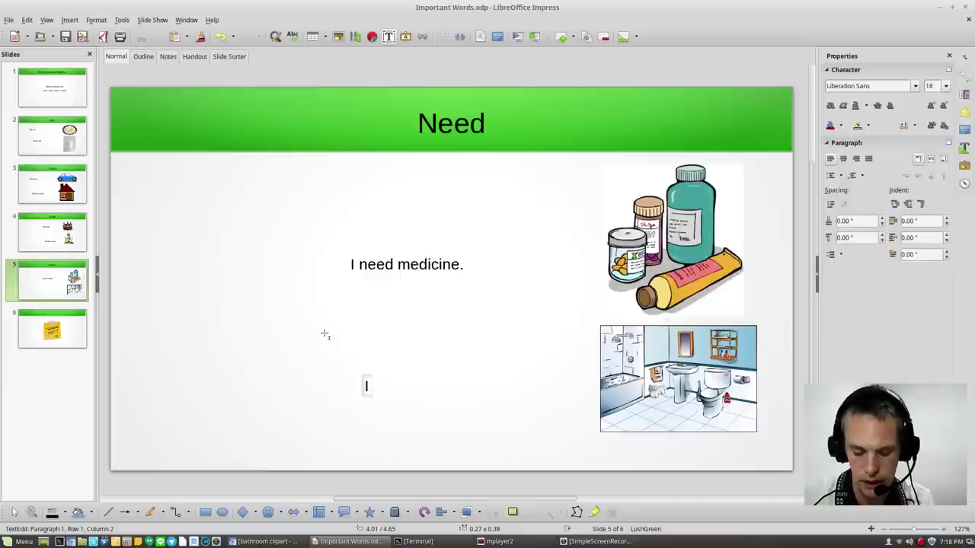
{"action": "type", "text": " n"}
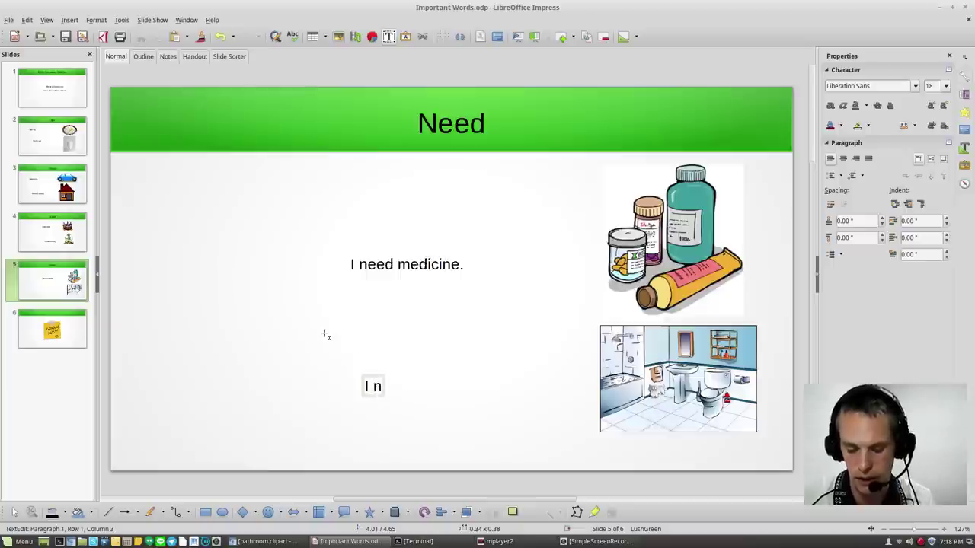
{"action": "type", "text": "eed"}
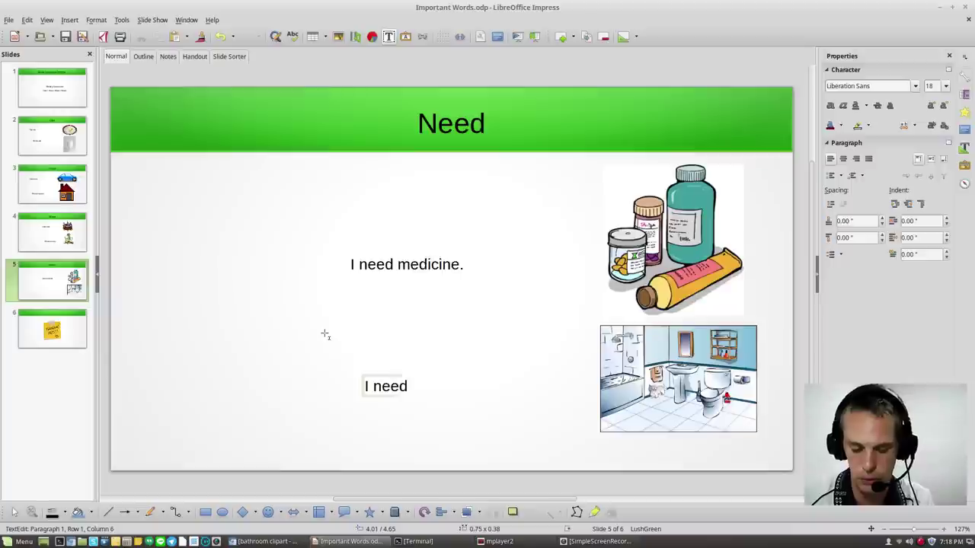
{"action": "type", "text": " to"}
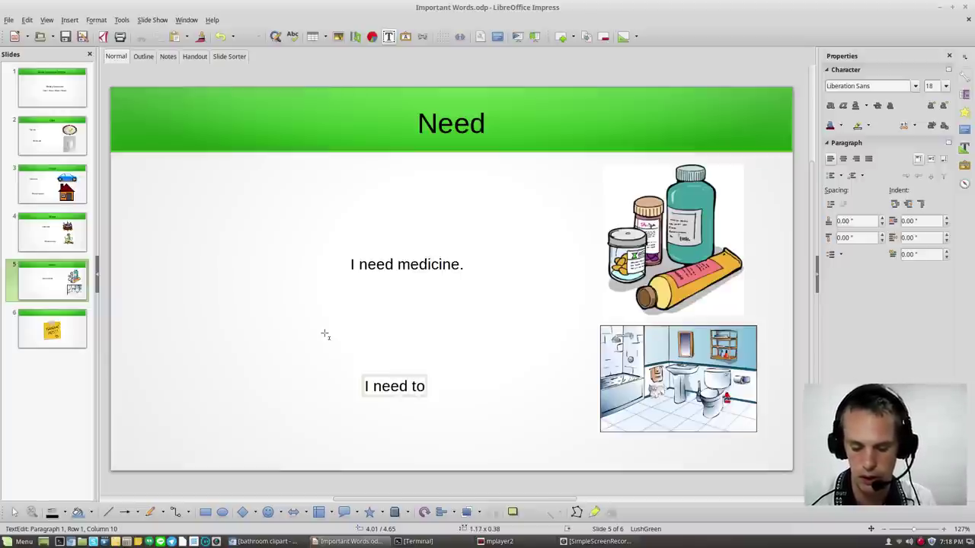
{"action": "type", "text": " u"}
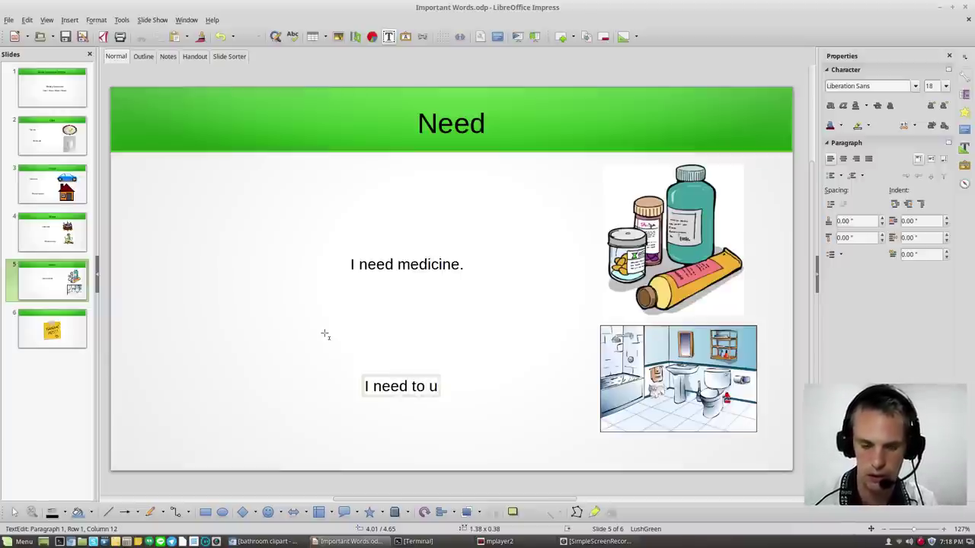
{"action": "type", "text": "se "}
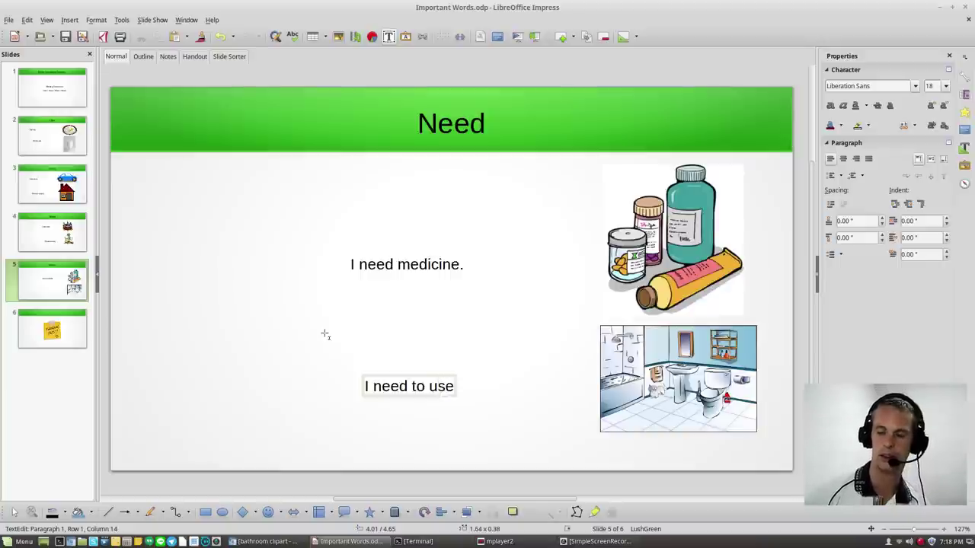
{"action": "type", "text": " the"}
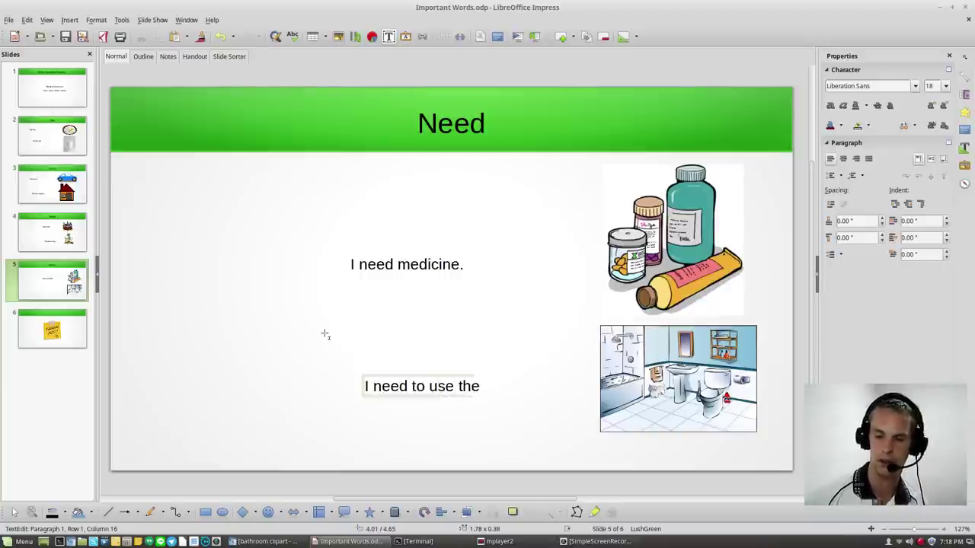
{"action": "type", "text": " ba"}
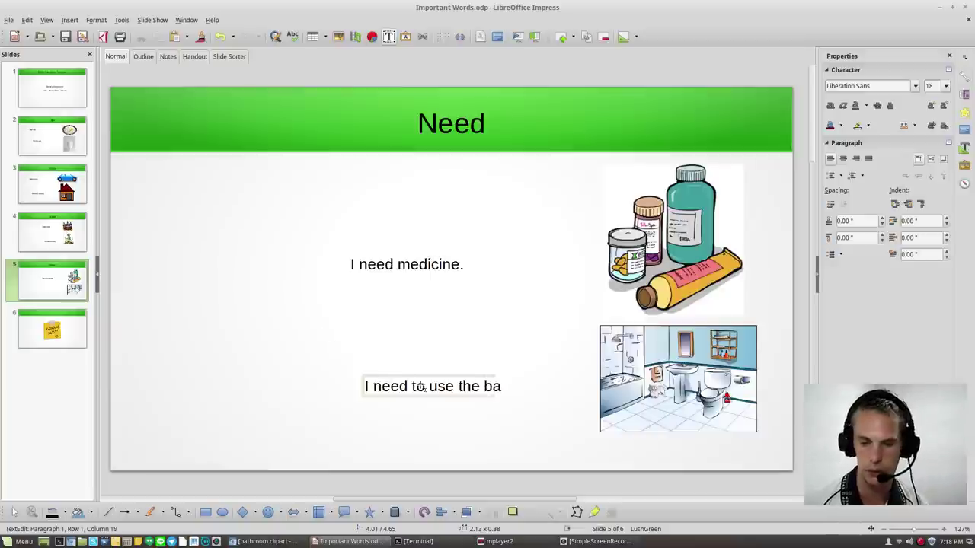
{"action": "type", "text": "thr"}
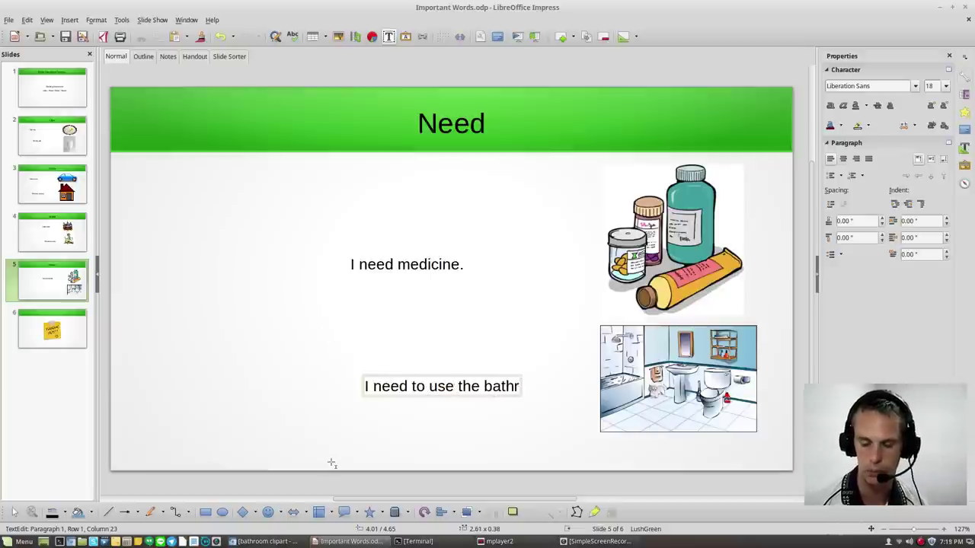
{"action": "type", "text": "oom"}
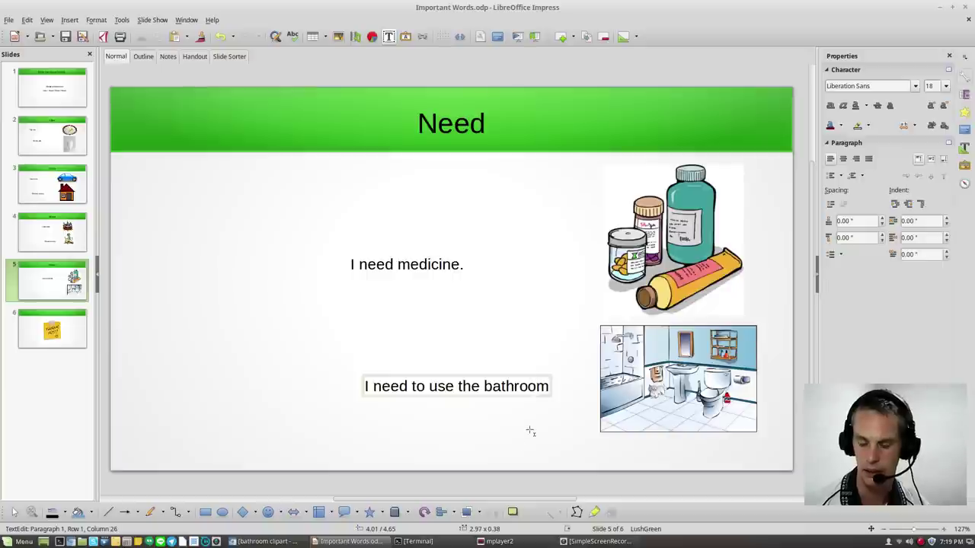
{"action": "type", "text": "."}
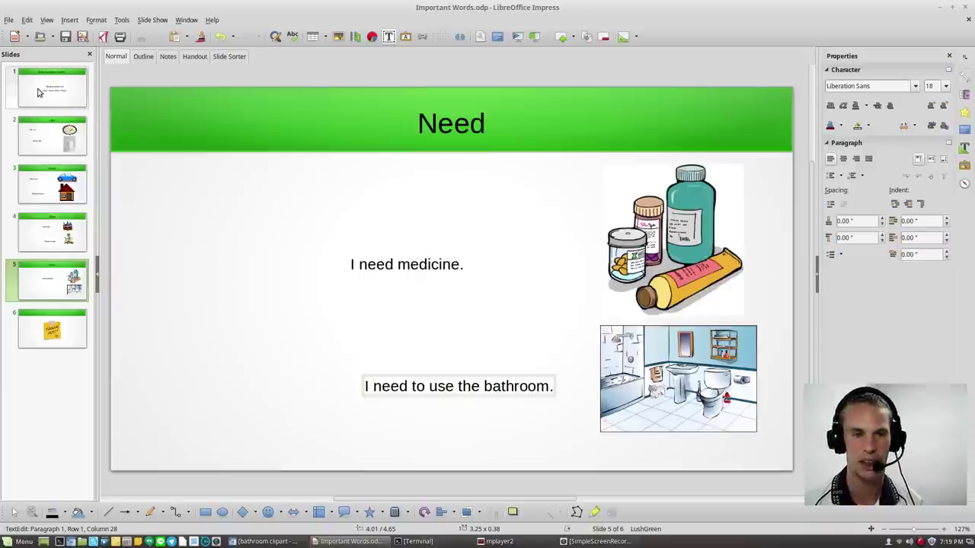
- Review the sentences on the Like, Have, Want and Need slides, followed by the title slide and the closing thank-you slide
{"action": "left_click", "coordinate": [42, 143]}
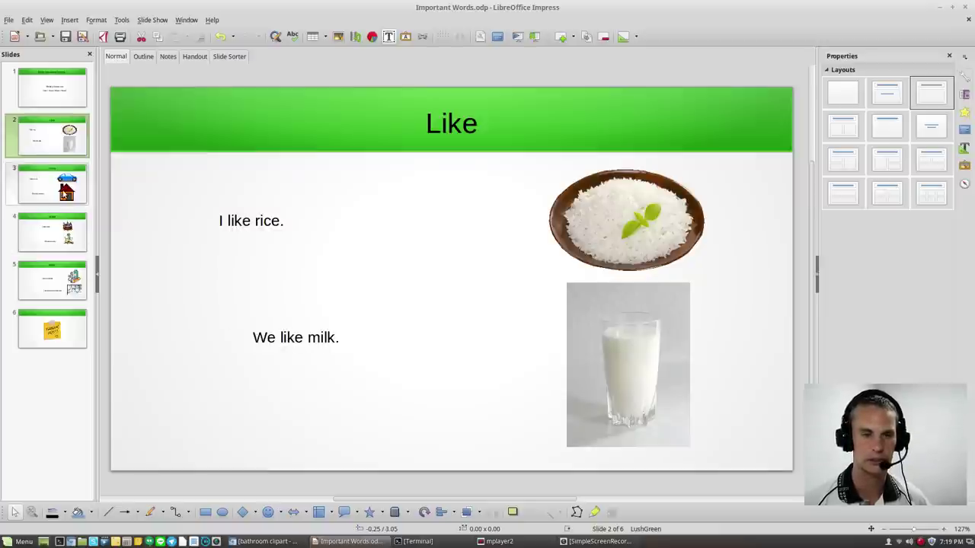
{"action": "left_click", "coordinate": [64, 197]}
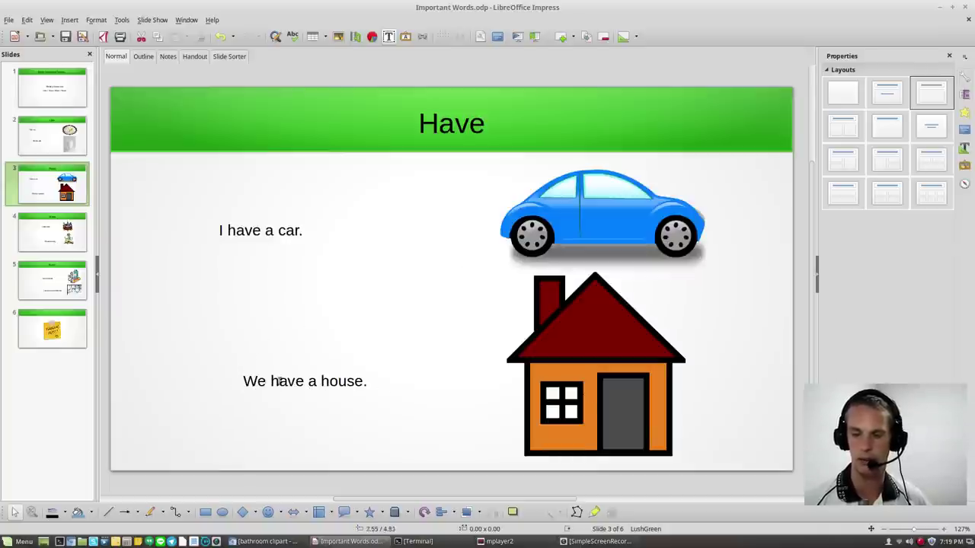
{"action": "left_click", "coordinate": [67, 227]}
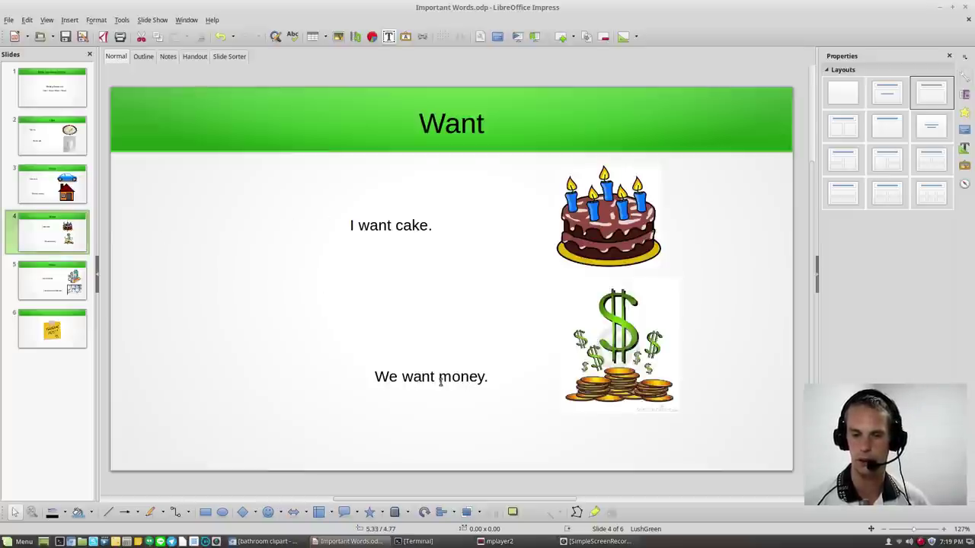
{"action": "left_click", "coordinate": [59, 284]}
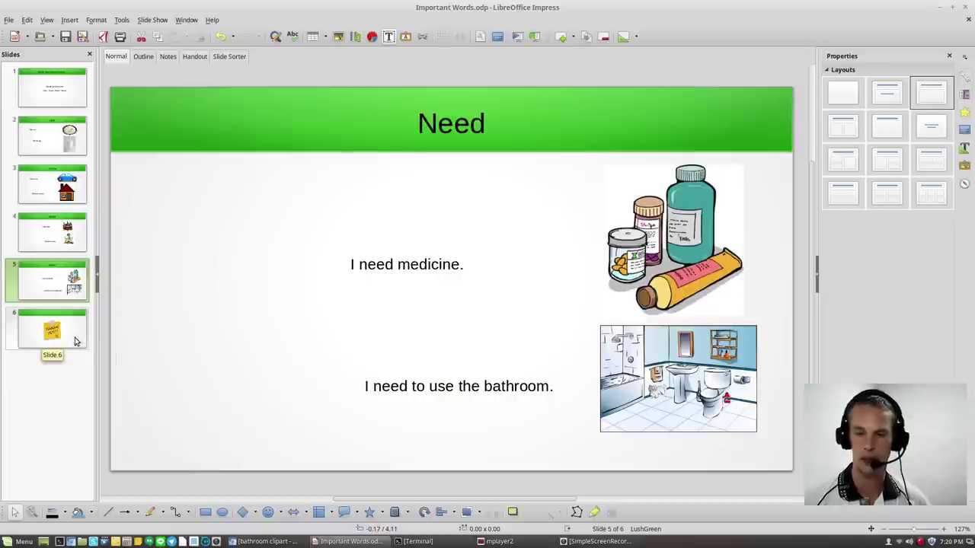
{"action": "left_click", "coordinate": [73, 95]}
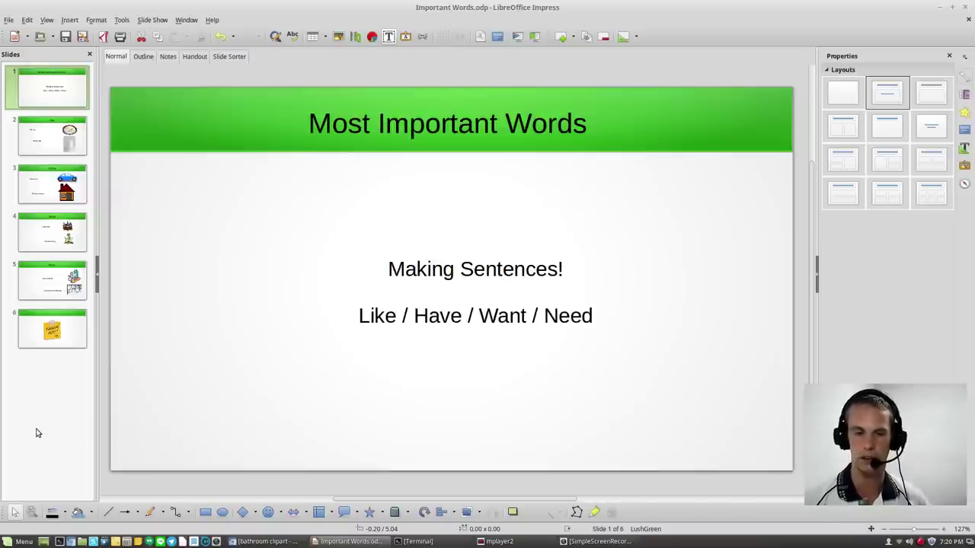
{"action": "left_click", "coordinate": [67, 343]}
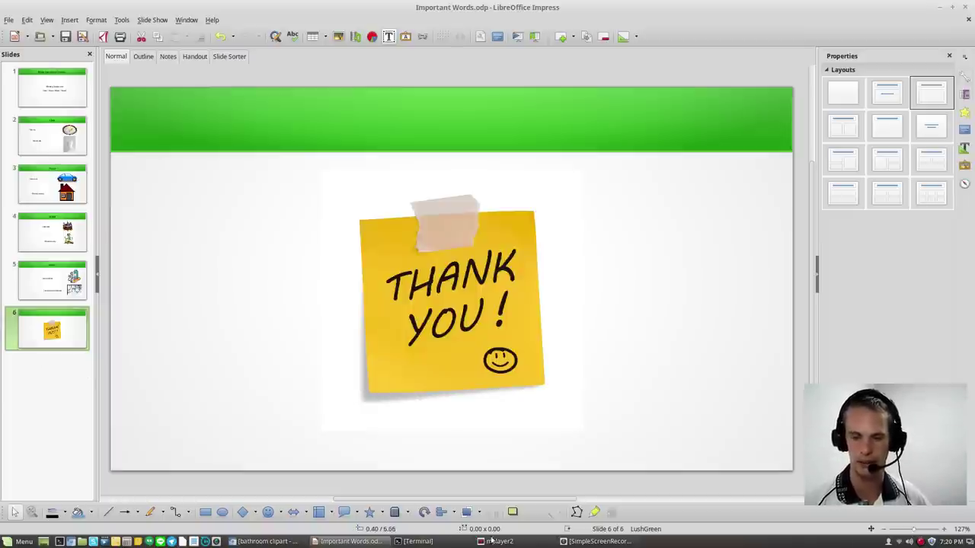
{"action": "left_click", "coordinate": [594, 541]}
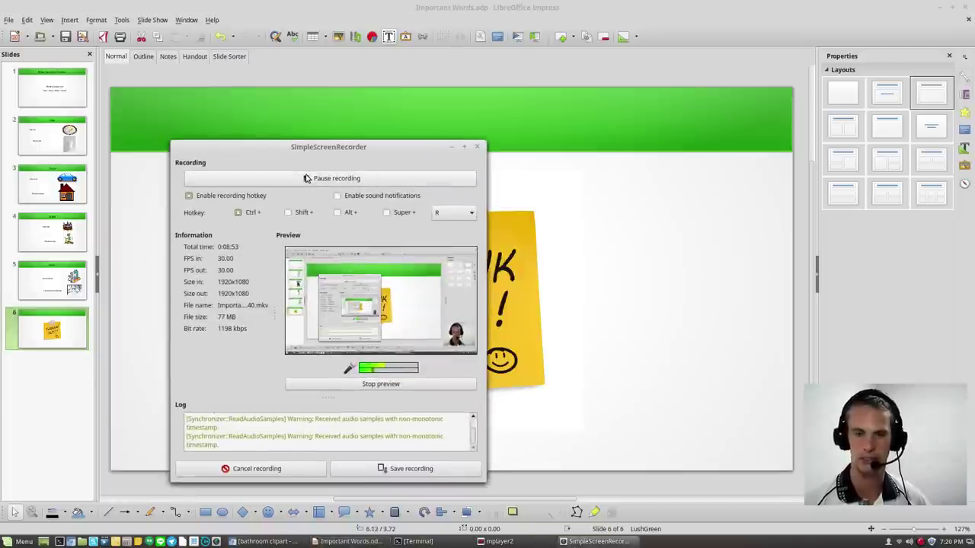